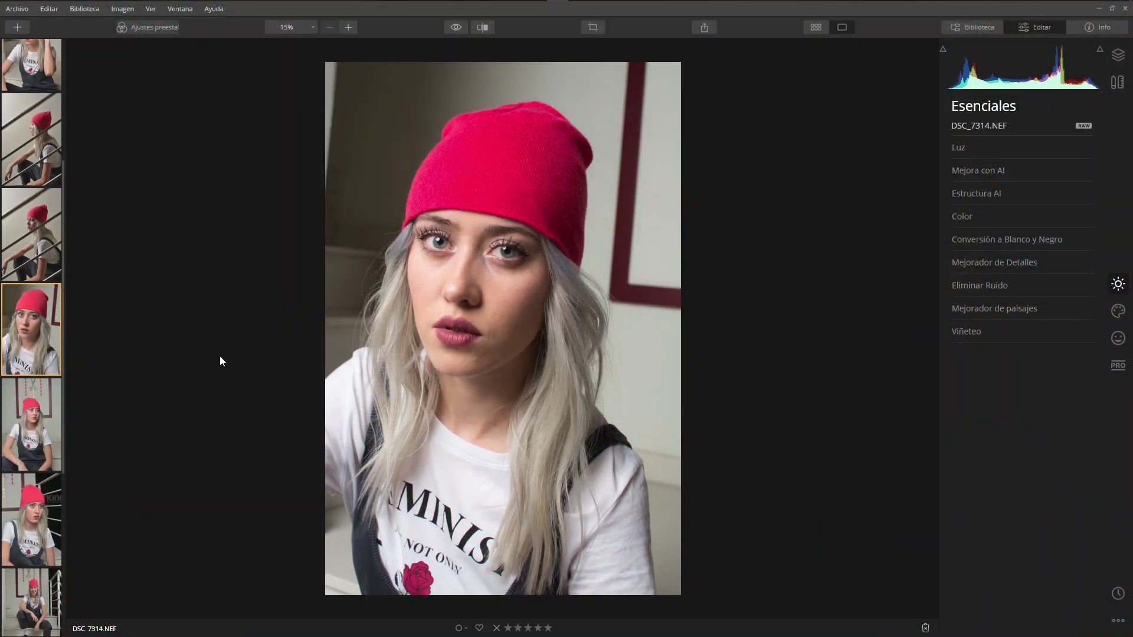
- Scroll the filmstrip, keeping the red-beanie portrait DSC_7314.NEF selected
scroll(51, 324, "up", 3)
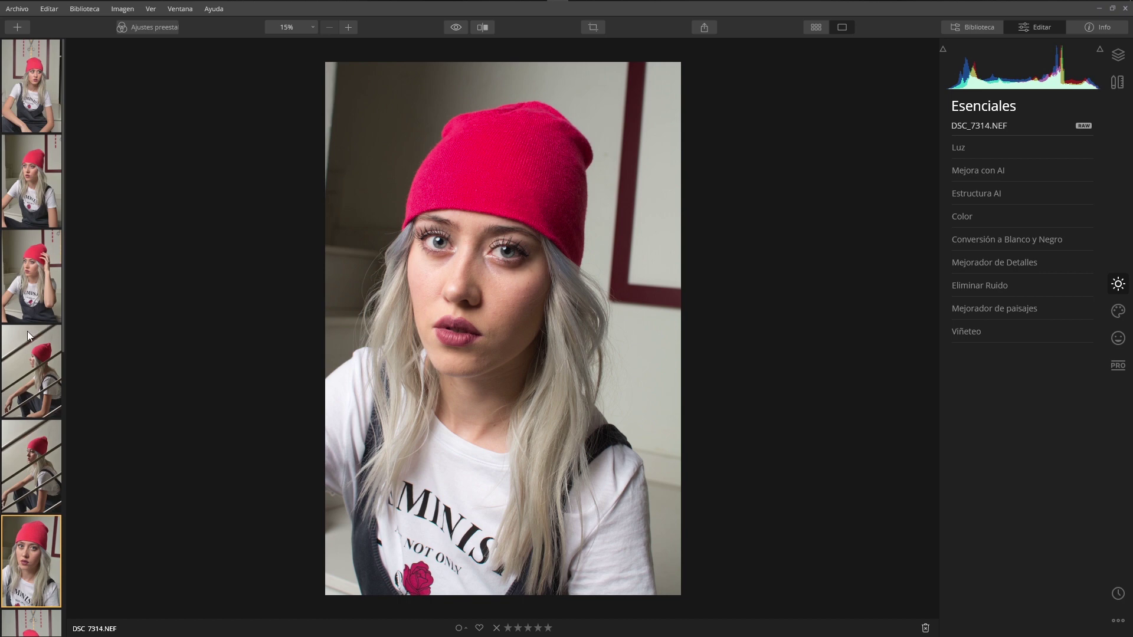
scroll(33, 365, "down", 2)
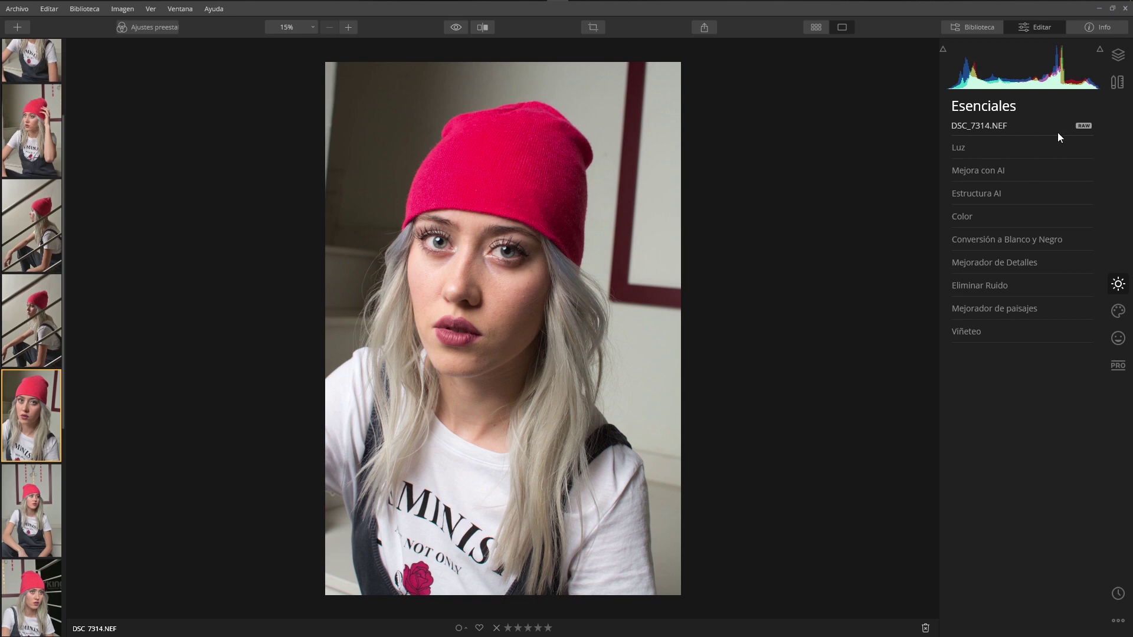
- Confirm the crop with the Original aspect ratio left unchanged
left_click(1125, 88)
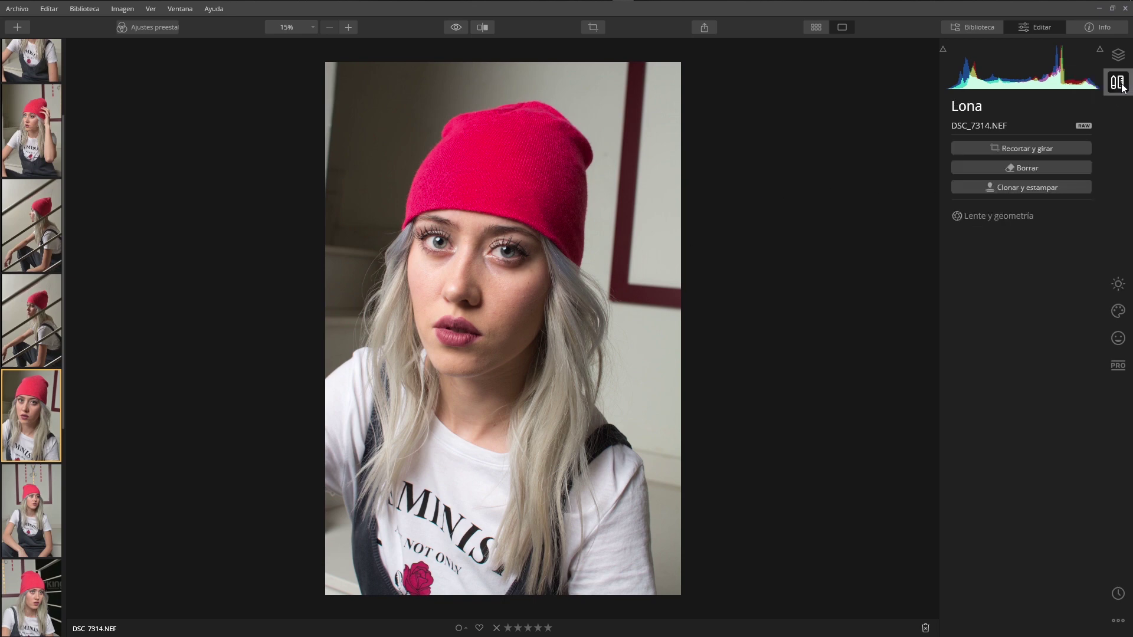
left_click(1029, 149)
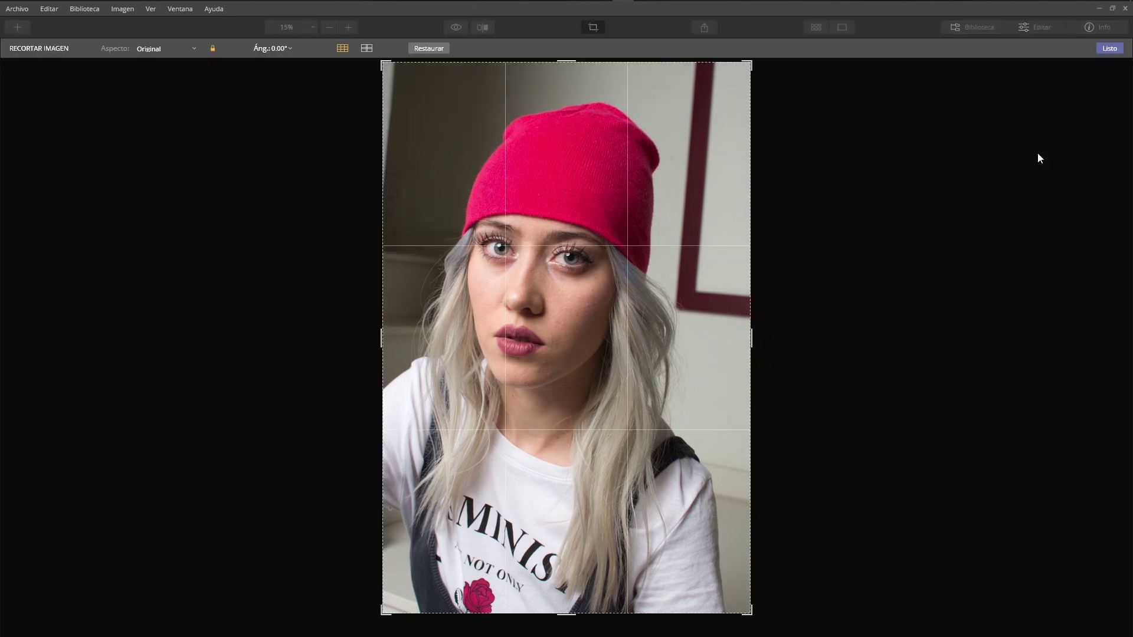
left_click(149, 48)
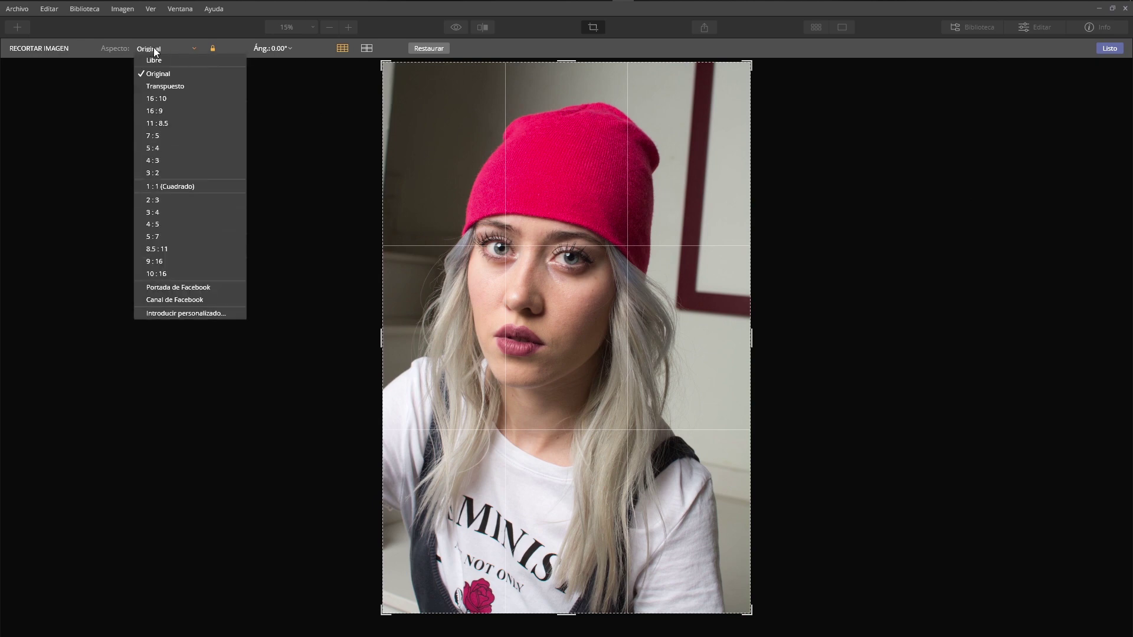
left_click(155, 50)
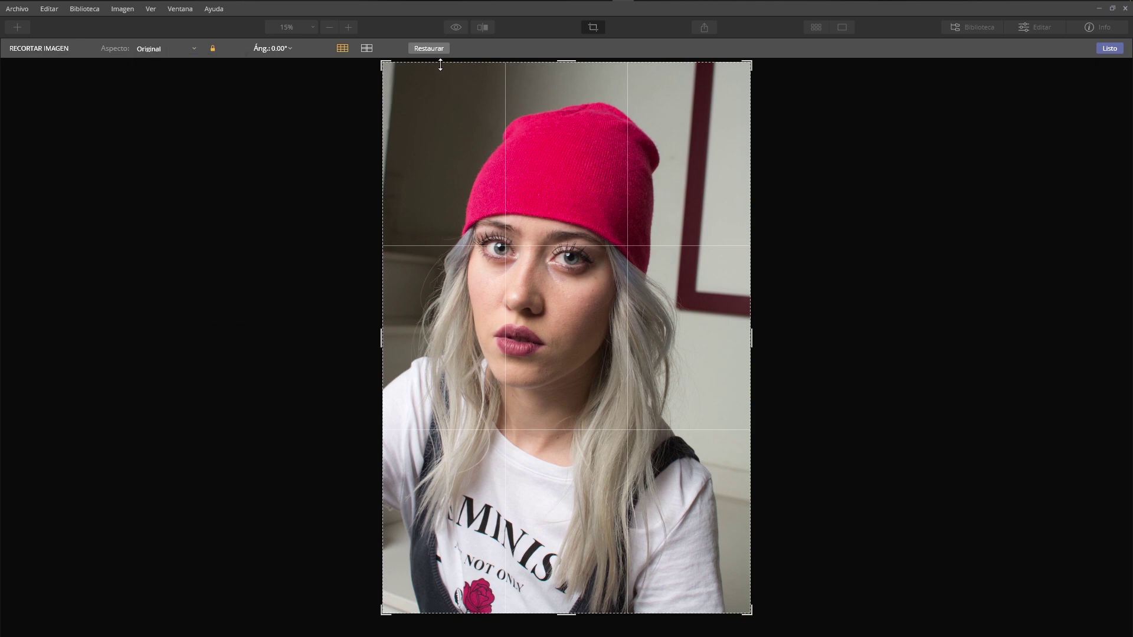
left_click(1114, 51)
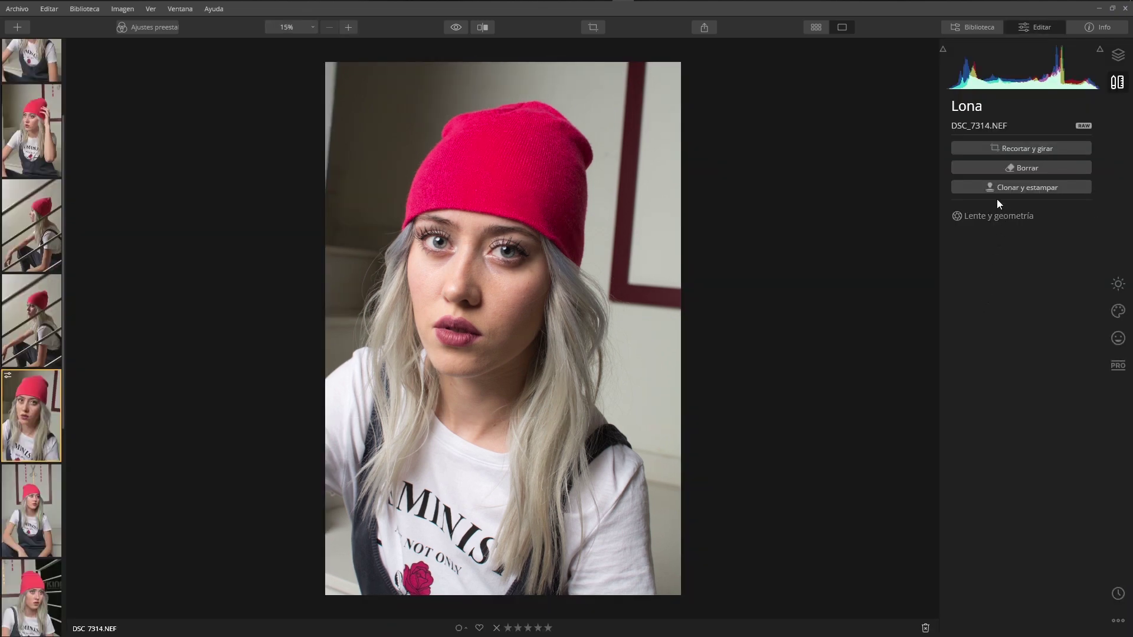
- Turn on lens distortion, chromatic aberration and halo removal in Lente y geometría
left_click(984, 216)
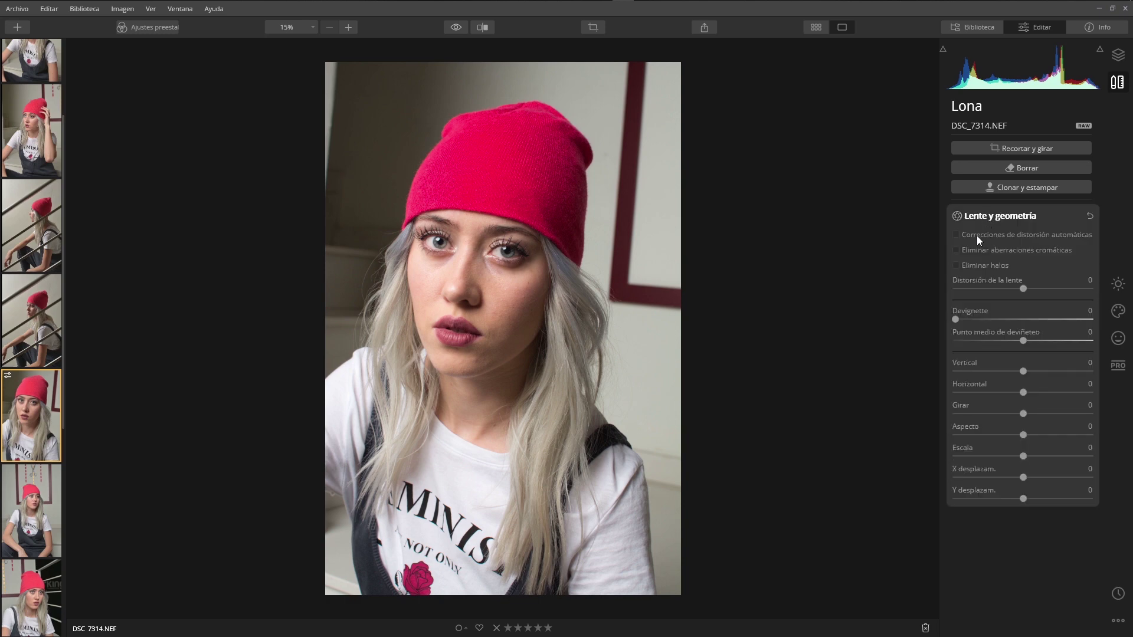
left_click(976, 236)
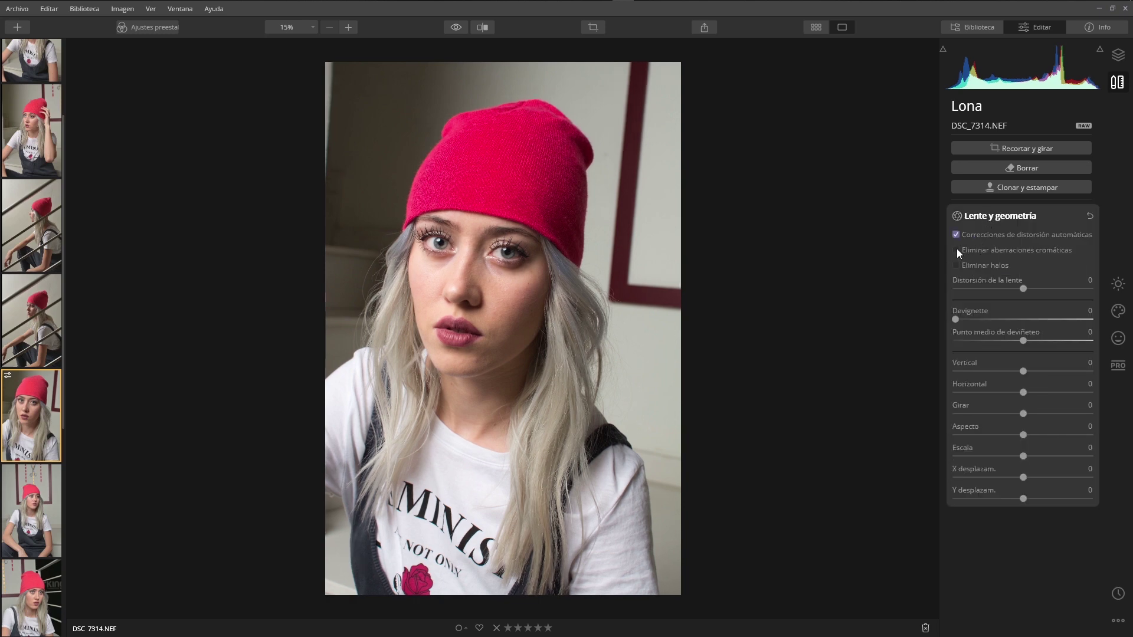
left_click(957, 265)
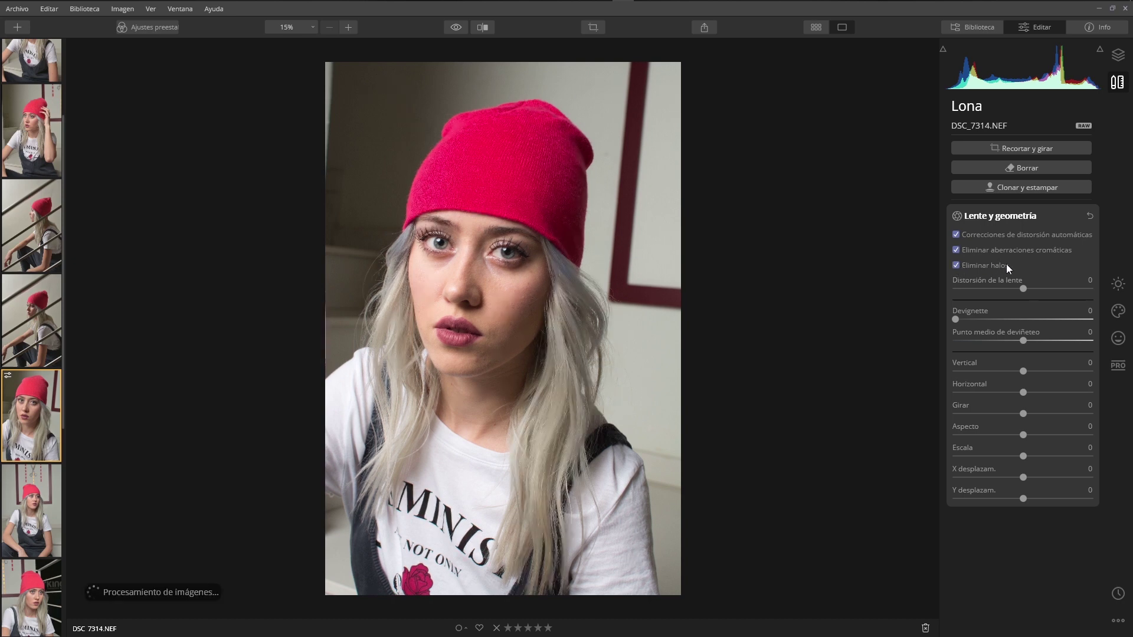
- Set Flash white balance, exposure 0,35, lower contrast and highlights, whites 17, blacks 5
left_click(1118, 283)
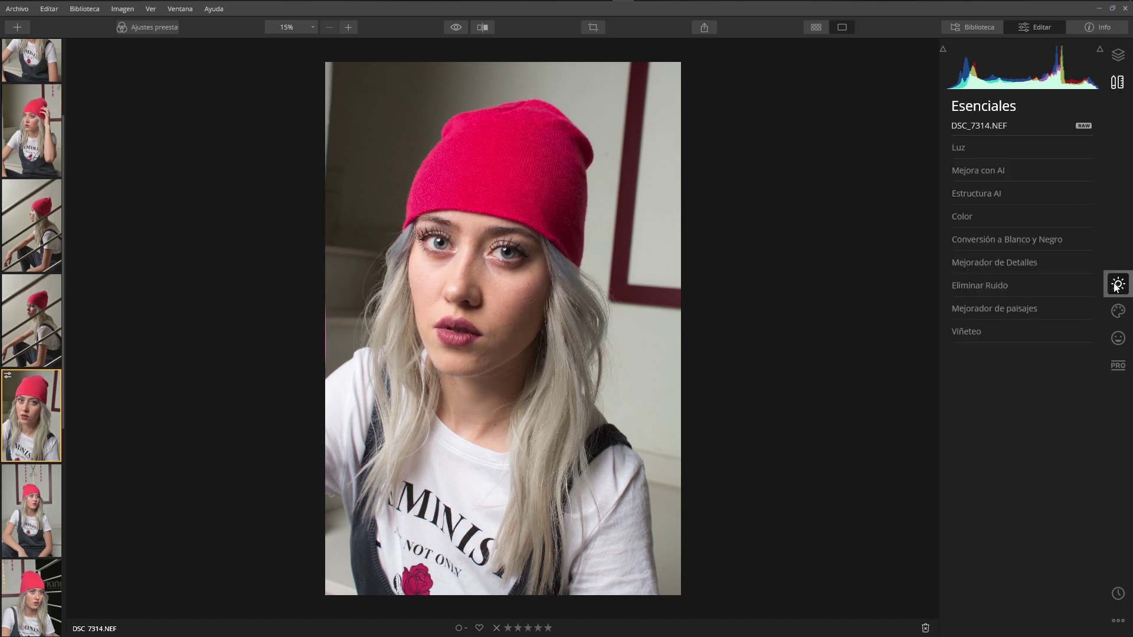
left_click(980, 148)
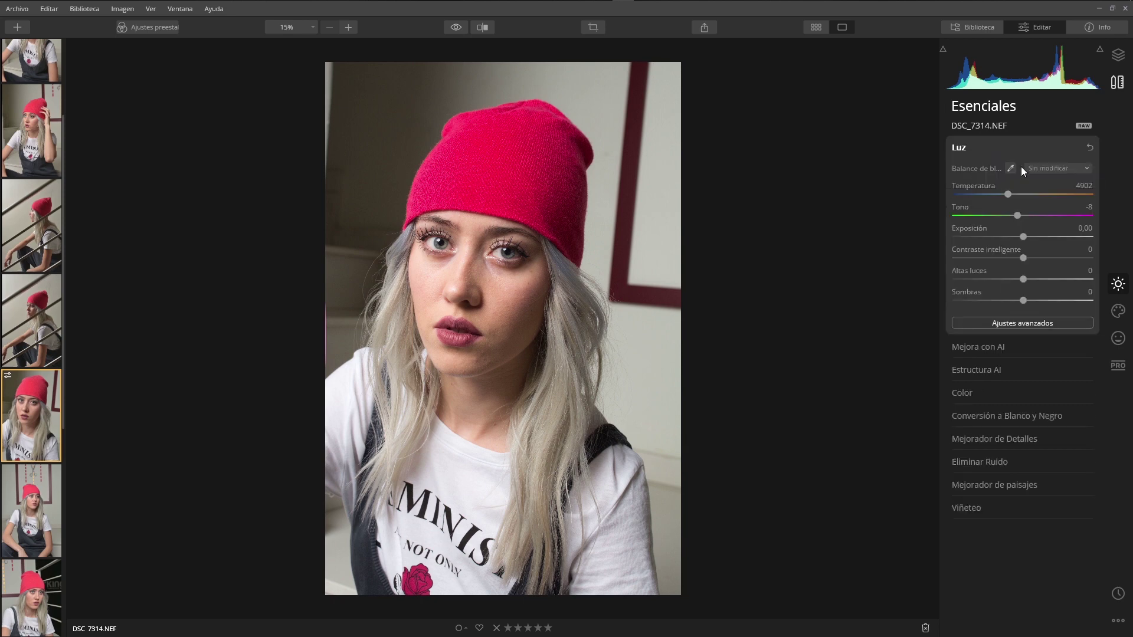
left_click(1021, 323)
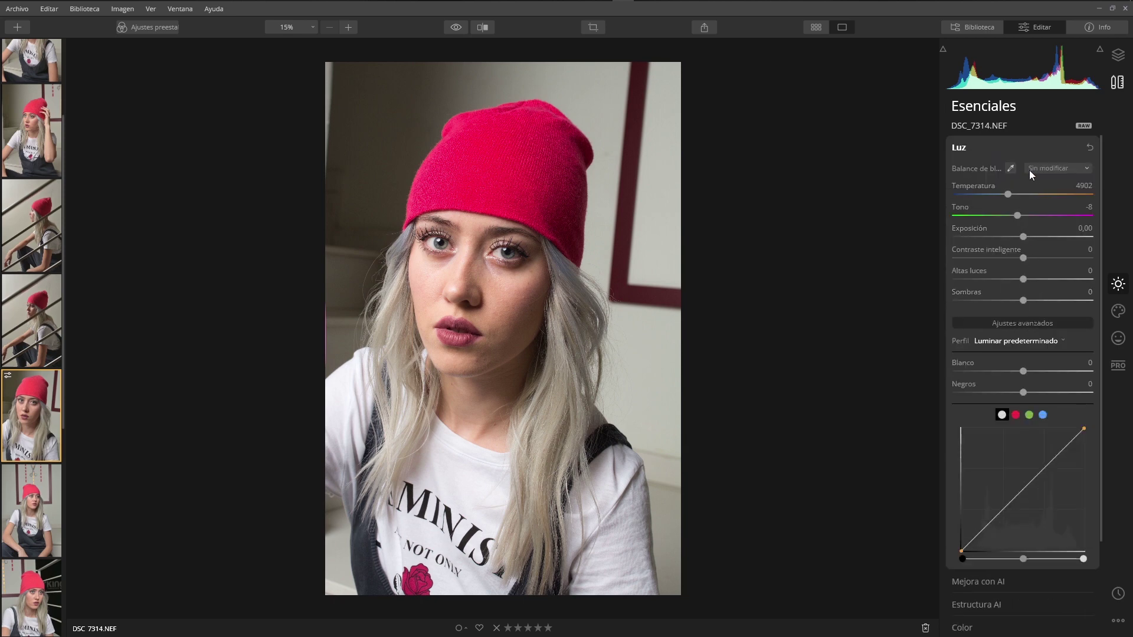
left_click(1084, 170)
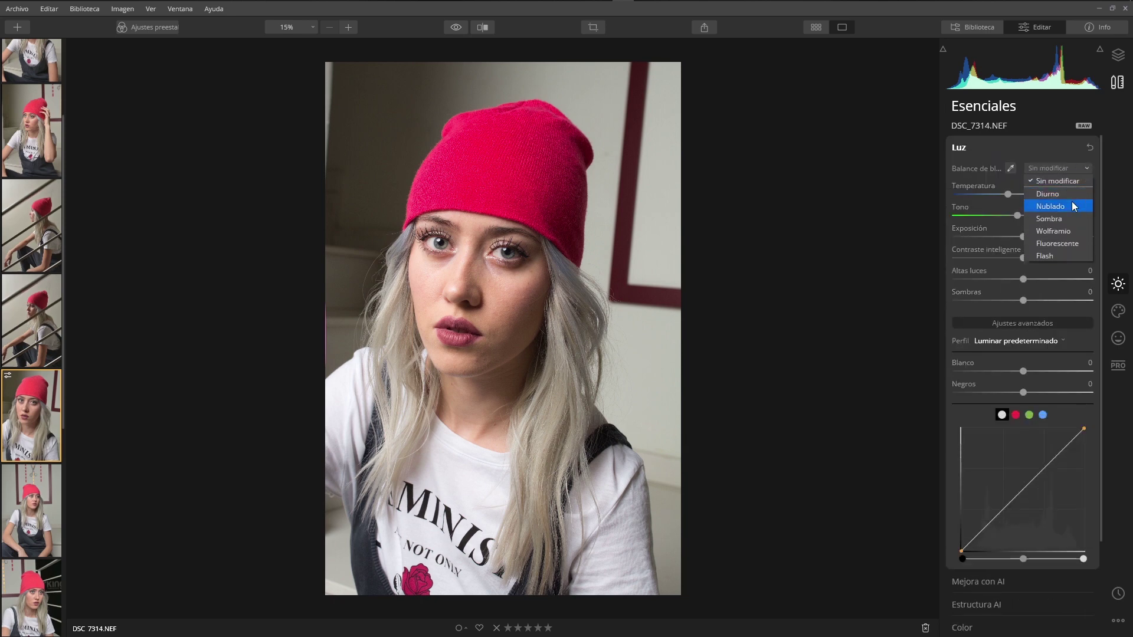
left_click(1056, 256)
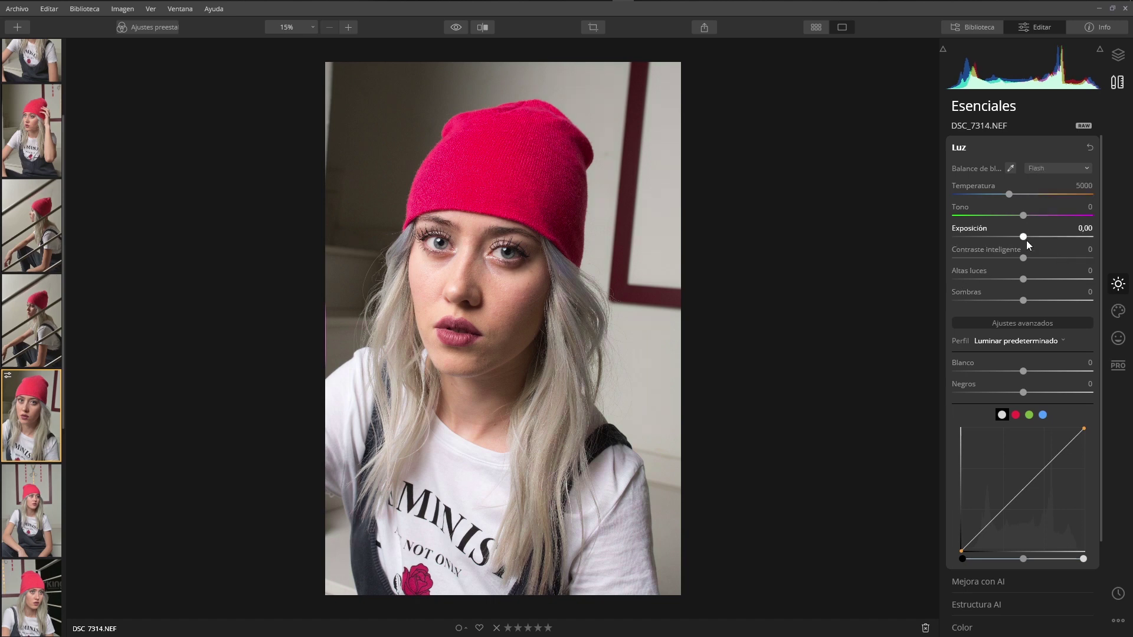
left_click_drag(1024, 237, 1028, 237)
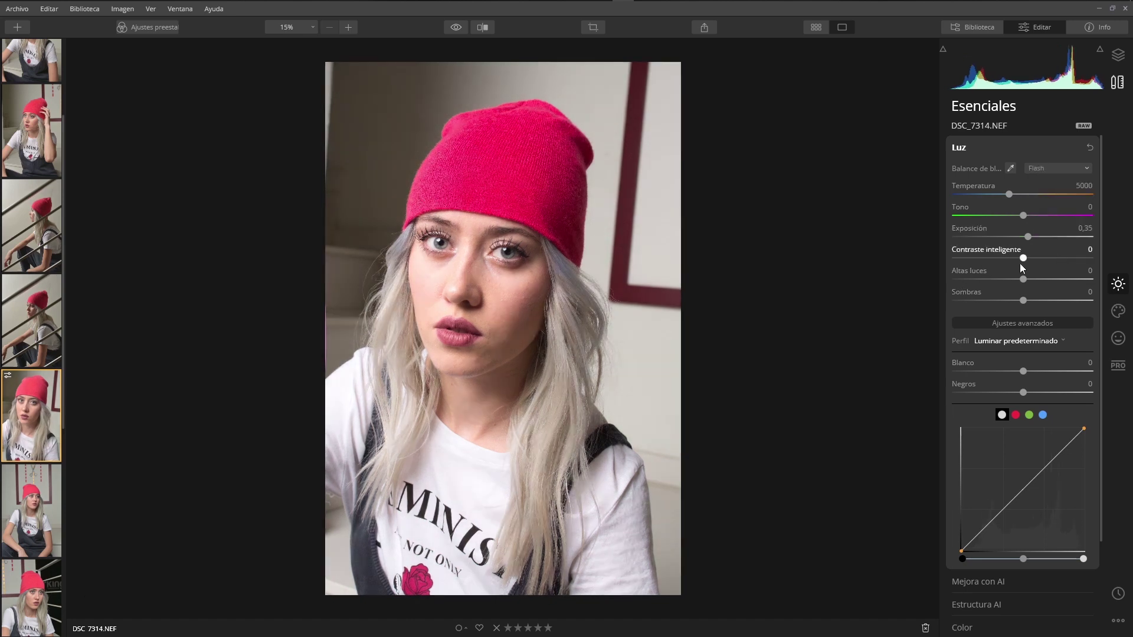
mouse_move(1023, 258)
left_mouse_down()
mouse_move(1006, 279)
mouse_move(1023, 301)
left_mouse_up()
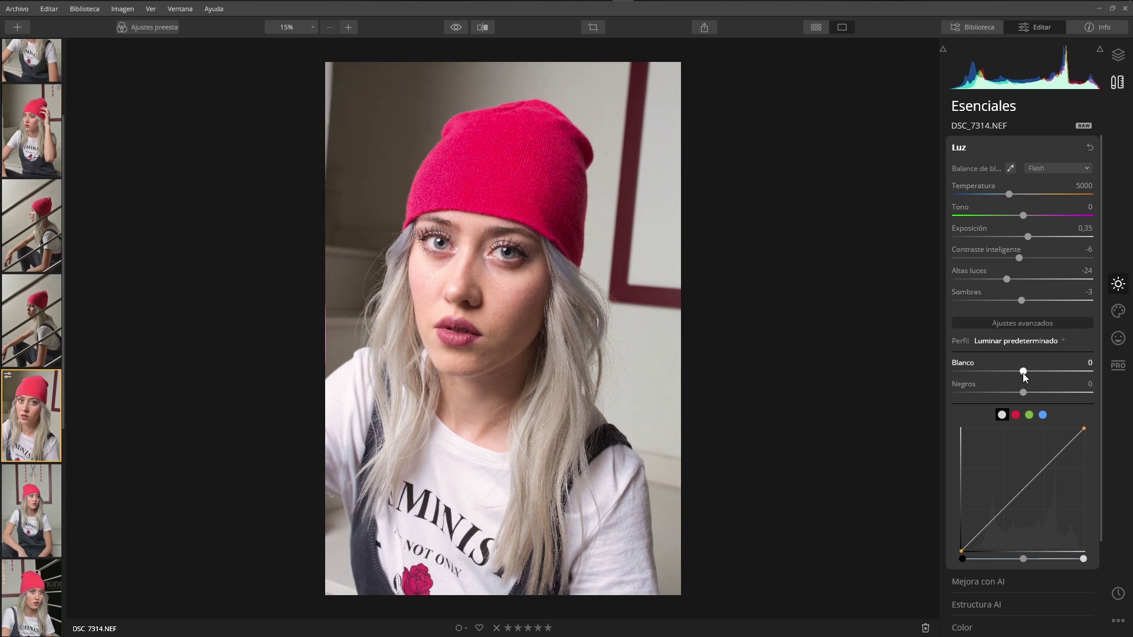
mouse_move(1022, 371)
left_mouse_down()
mouse_move(1035, 371)
mouse_move(1026, 391)
left_mouse_up()
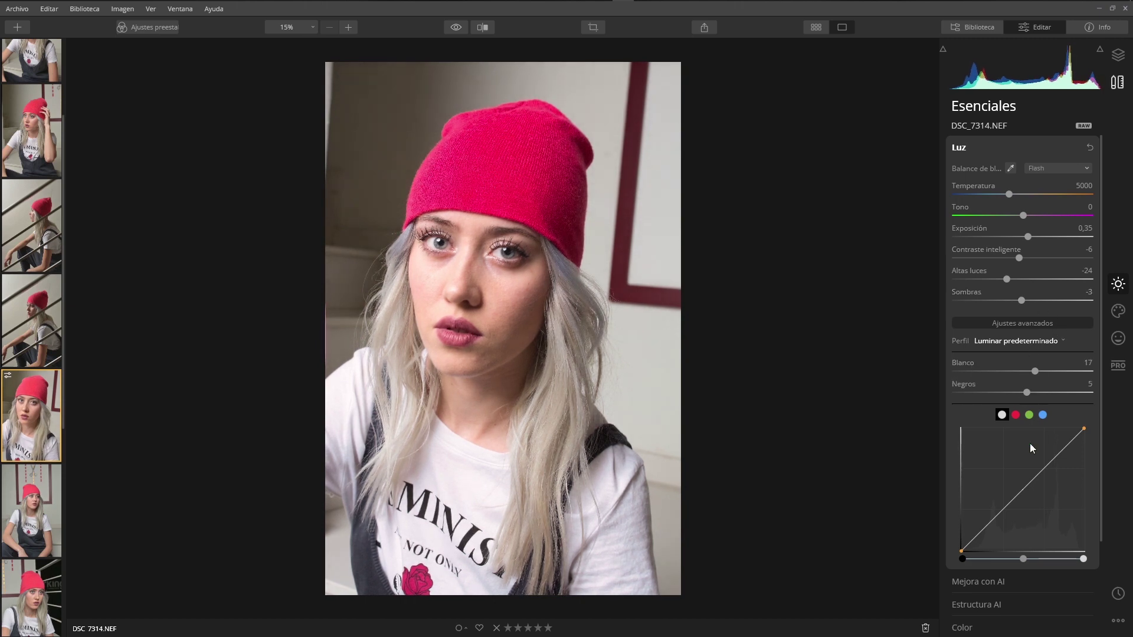
- Try tone curve adjustments, then remove the points to restore a straight curve
mouse_move(1018, 494)
left_mouse_down()
mouse_move(1020, 484)
mouse_move(1001, 516)
left_mouse_up()
left_click_drag(1047, 446, 1024, 487)
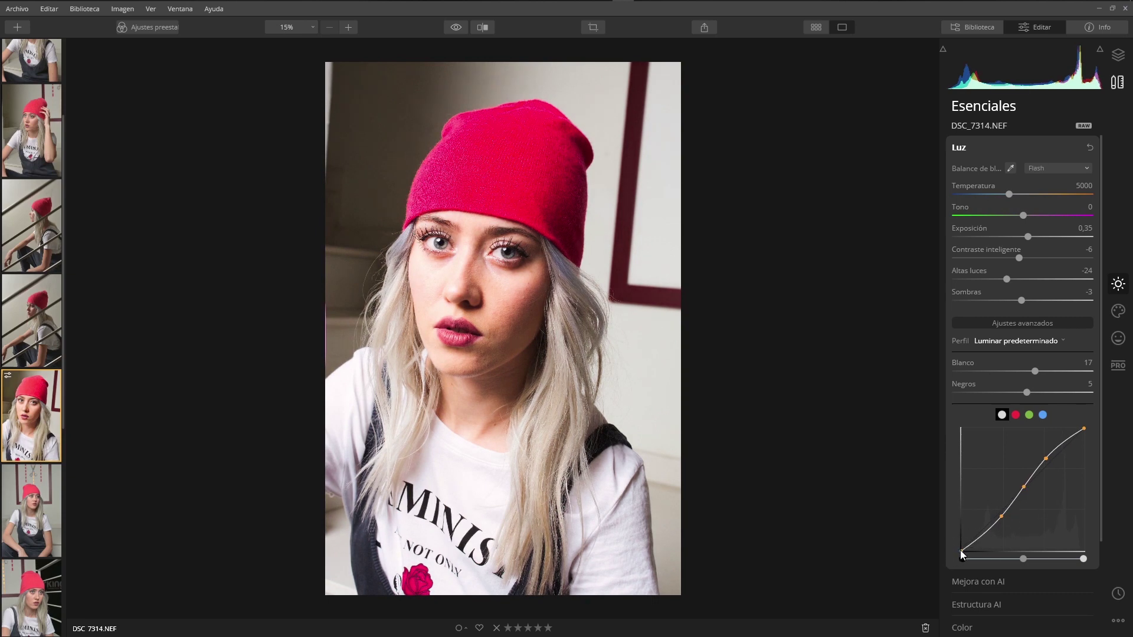
left_click_drag(960, 550, 950, 543)
key("ctrl+z")
double_click(1001, 517)
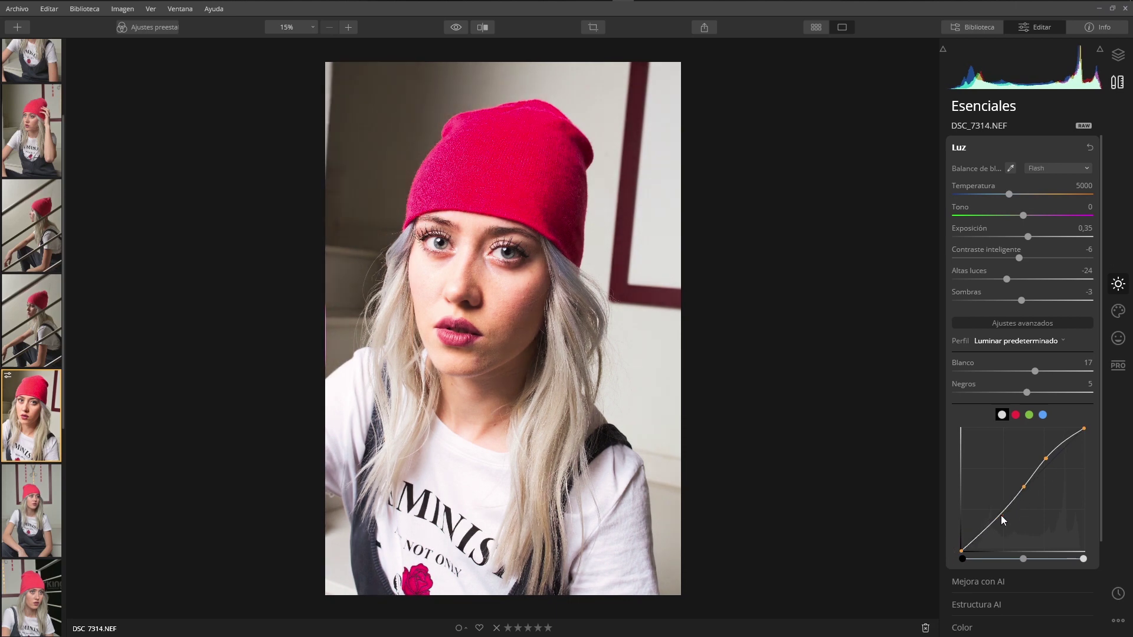
double_click(1024, 487)
double_click(1046, 458)
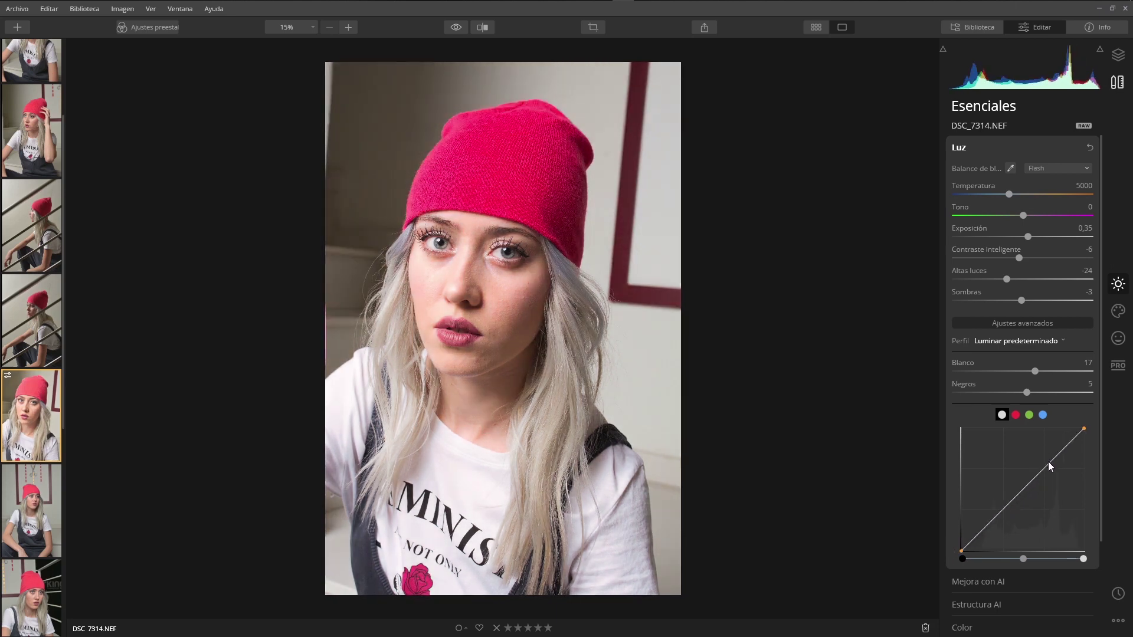
- Apply the Nikon D7100 Camera Portrait profile
scroll(1004, 505, "down", 1)
left_click(1018, 322)
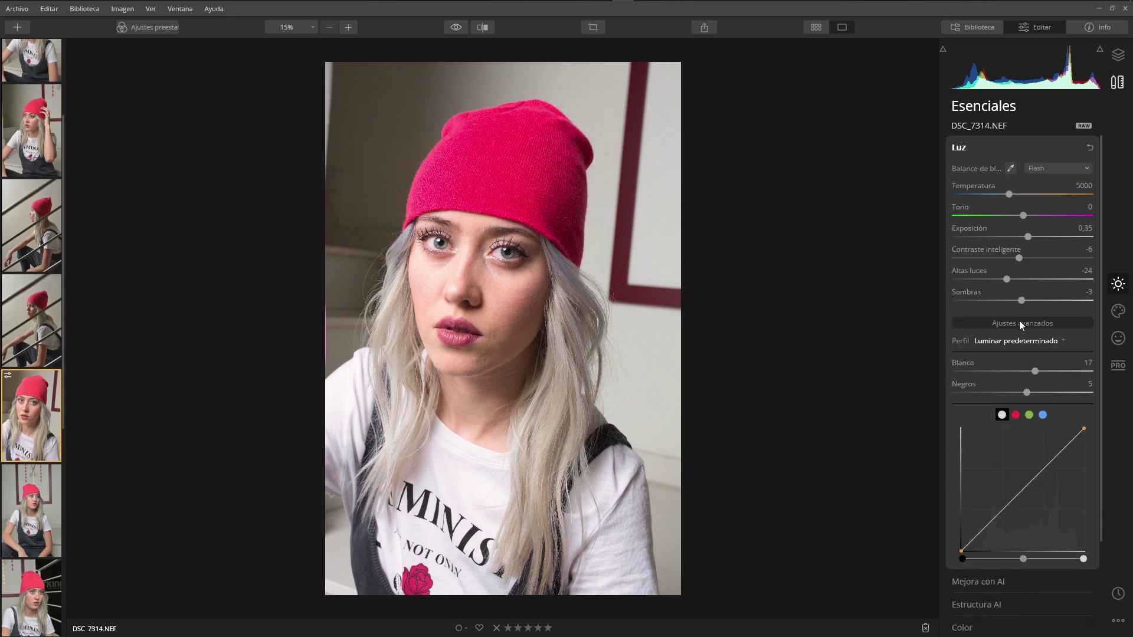
left_click(1056, 341)
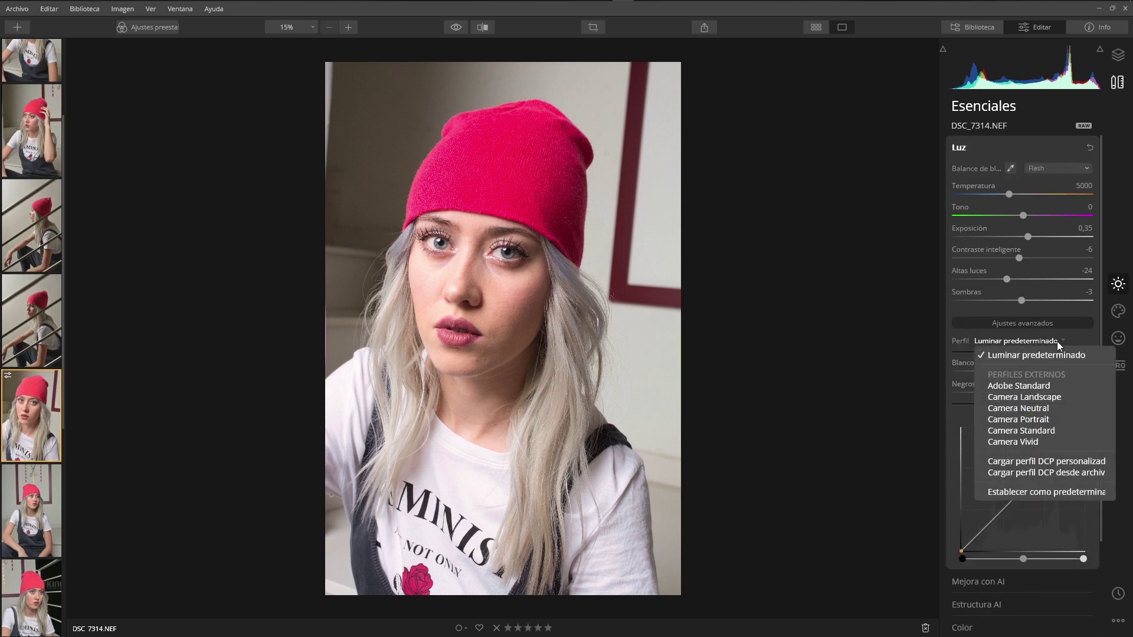
left_click(1050, 420)
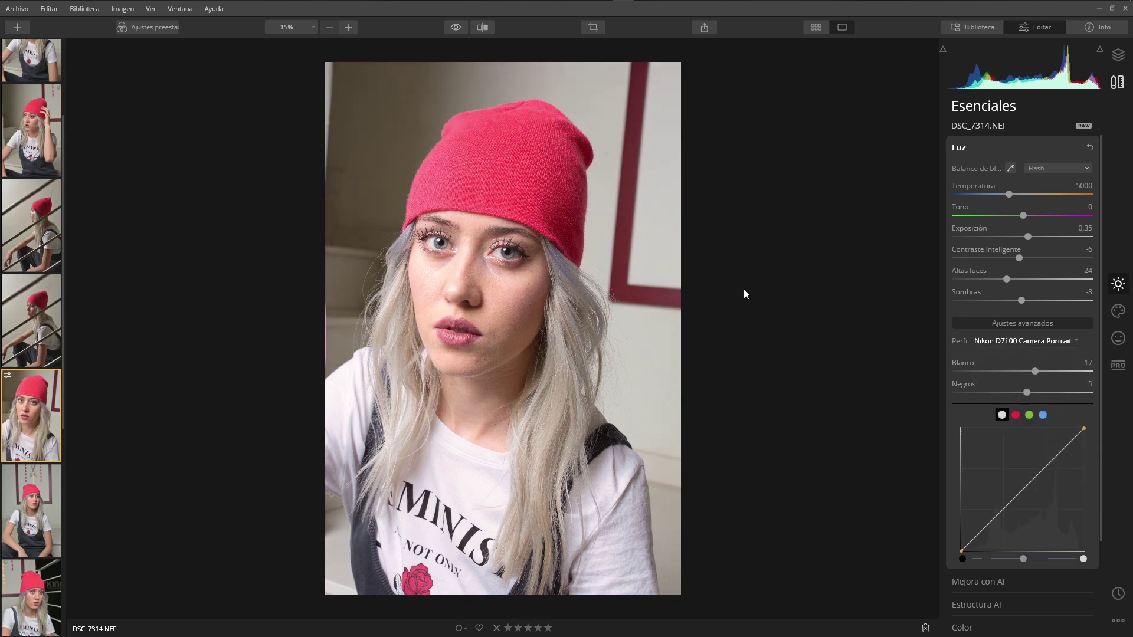
- Set the AI Skin Enhancer amount to 19 with defect removal enabled
left_click(1118, 339)
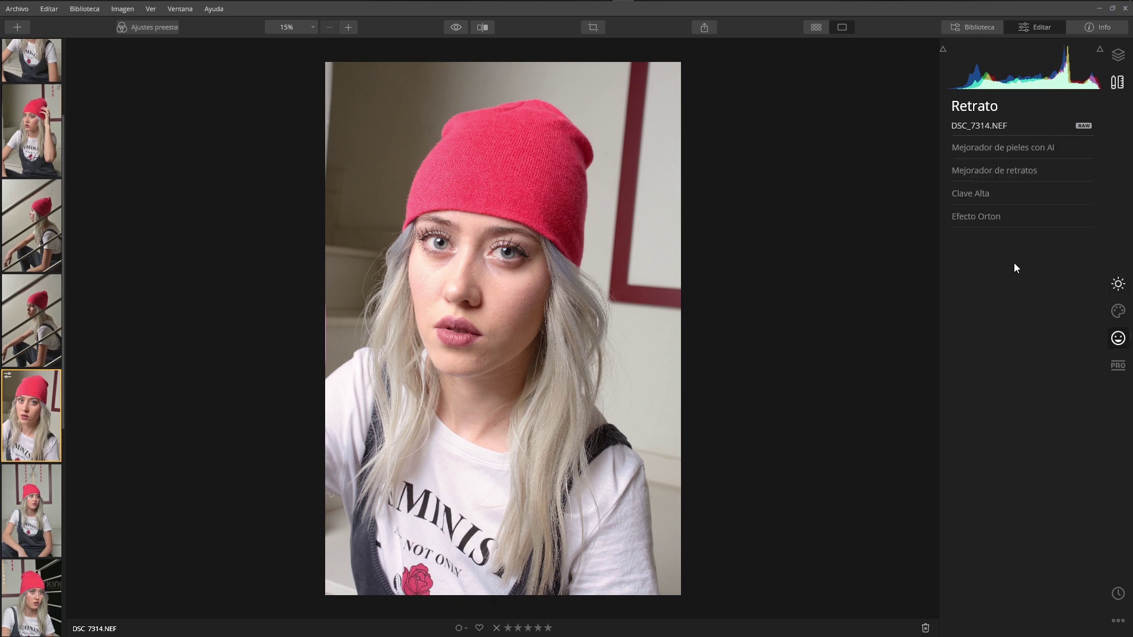
left_click(1001, 150)
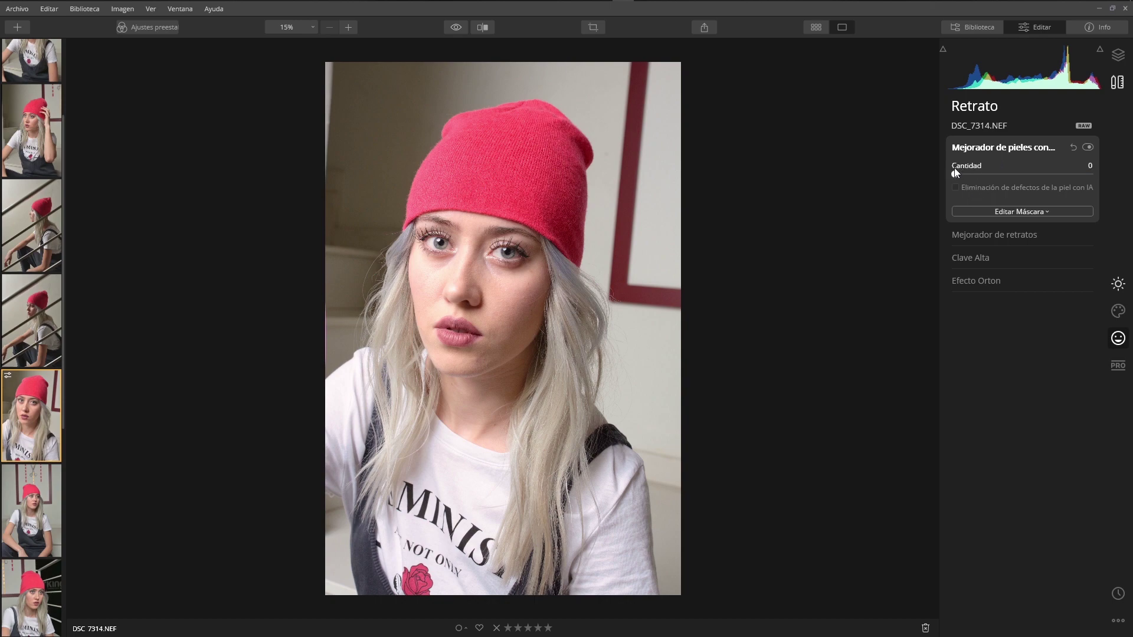
scroll(498, 289, "up", 1)
scroll(508, 286, "up", 2)
scroll(508, 285, "up", 2)
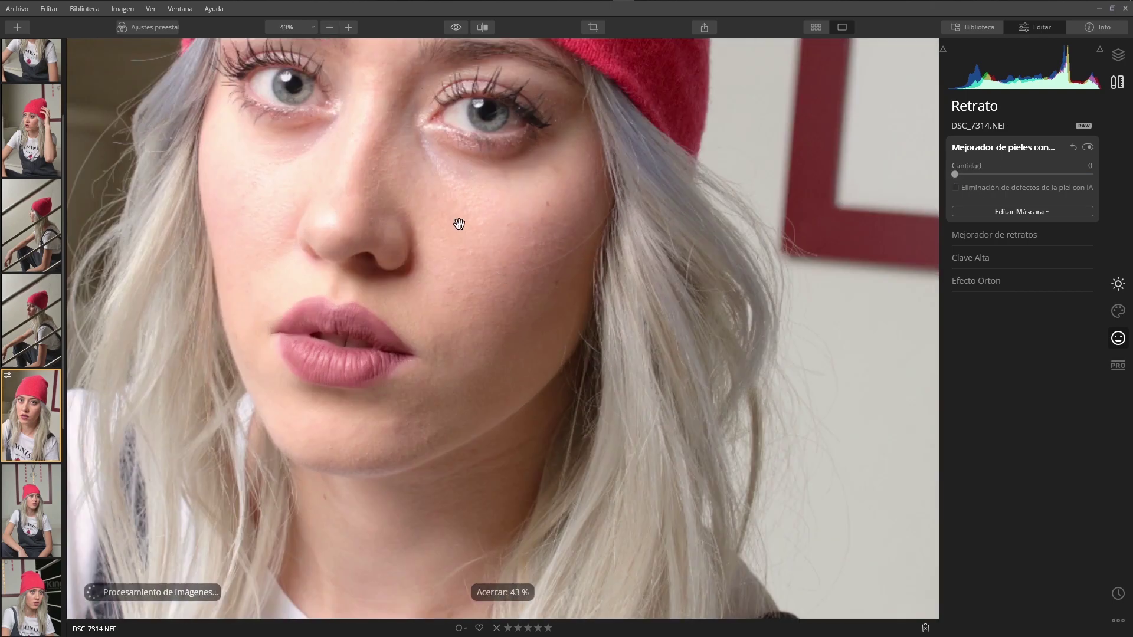
scroll(483, 298, "up", 2)
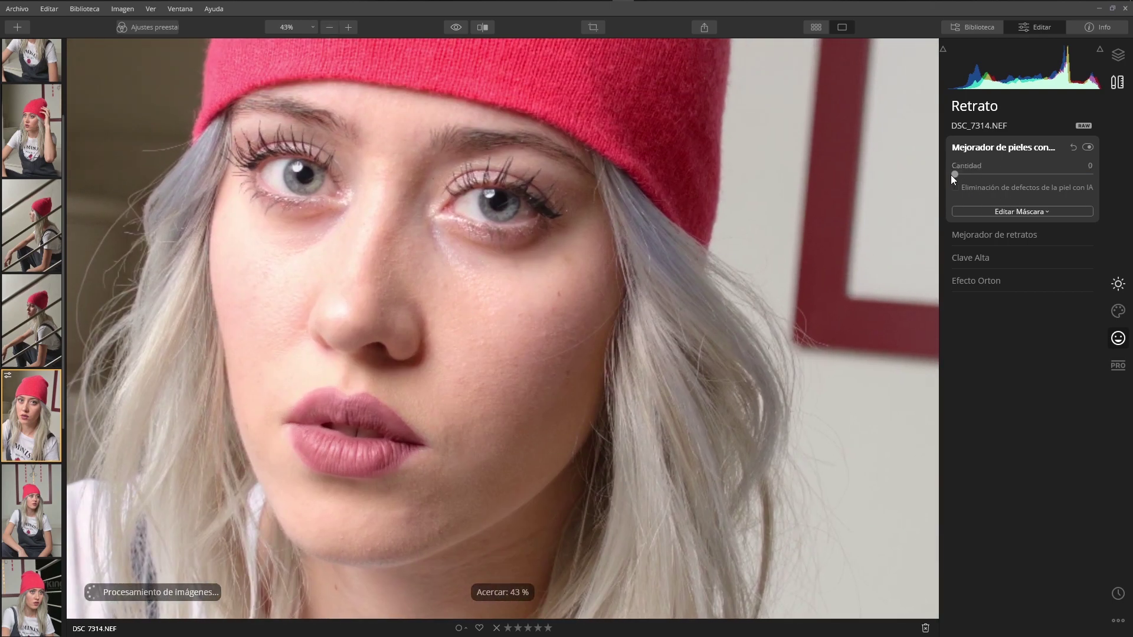
left_click_drag(955, 175, 1091, 180)
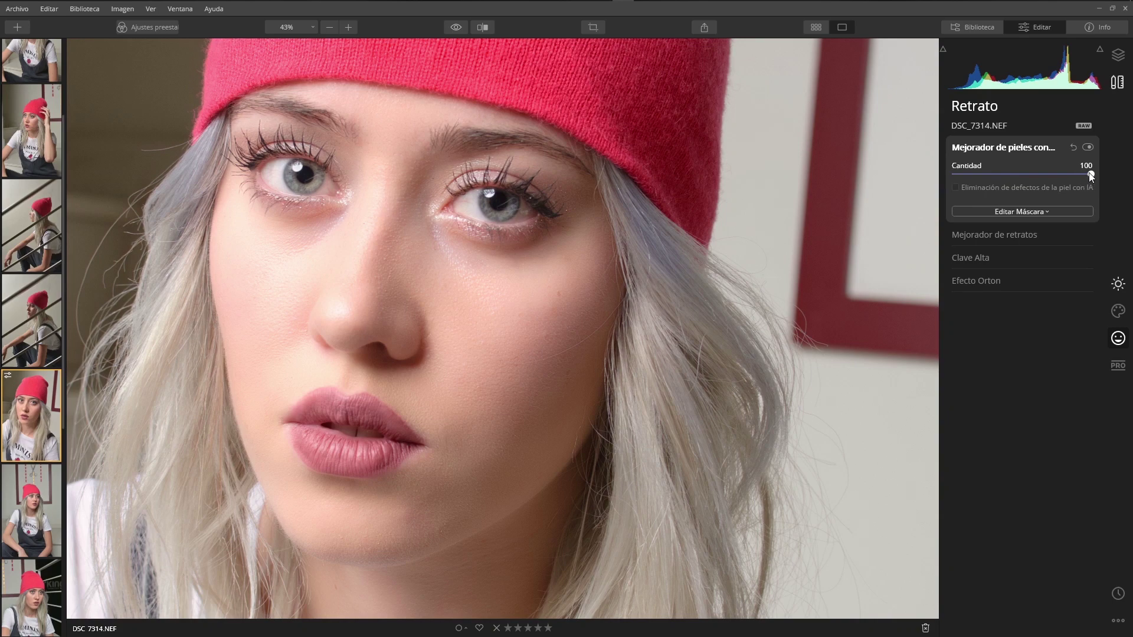
left_click_drag(1089, 176, 1024, 175)
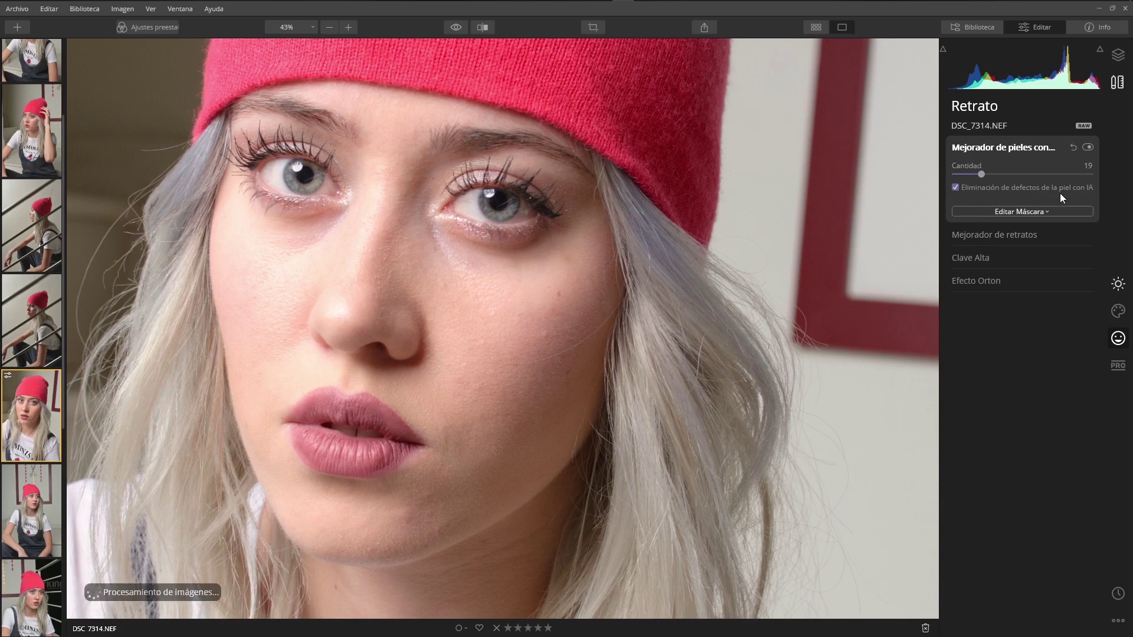
- Compare the original and edited photo, ending on the edited view
left_click(455, 29)
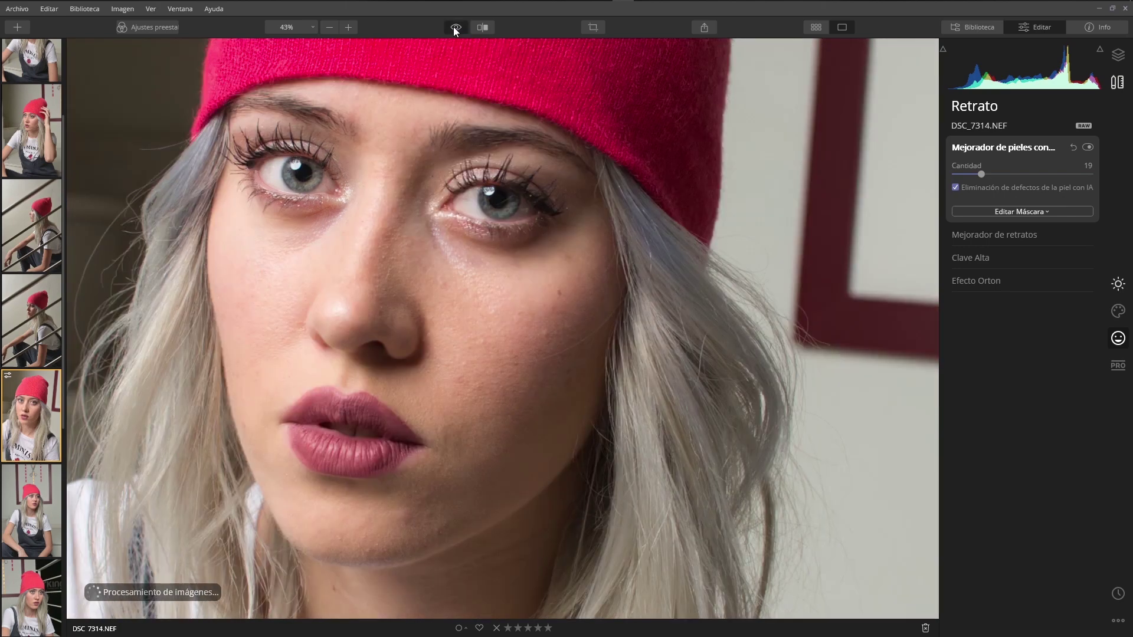
left_click(455, 28)
left_click(457, 29)
key("ctrl+0")
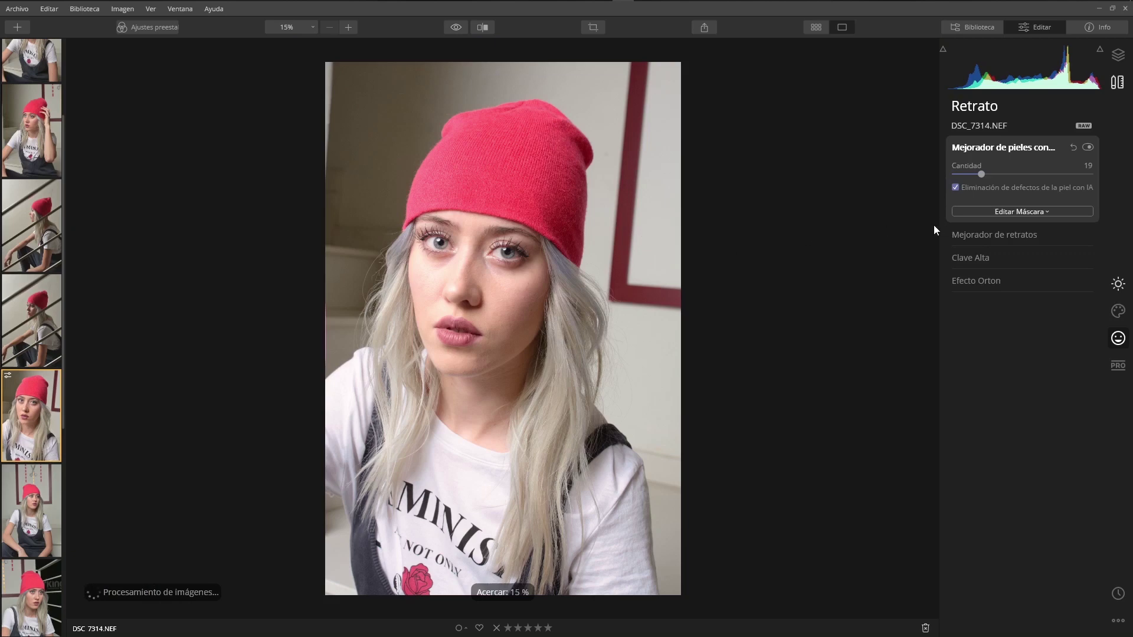
- Set face light 34, red-eye removal 13 and eye whitening just below maximum
left_click(1000, 236)
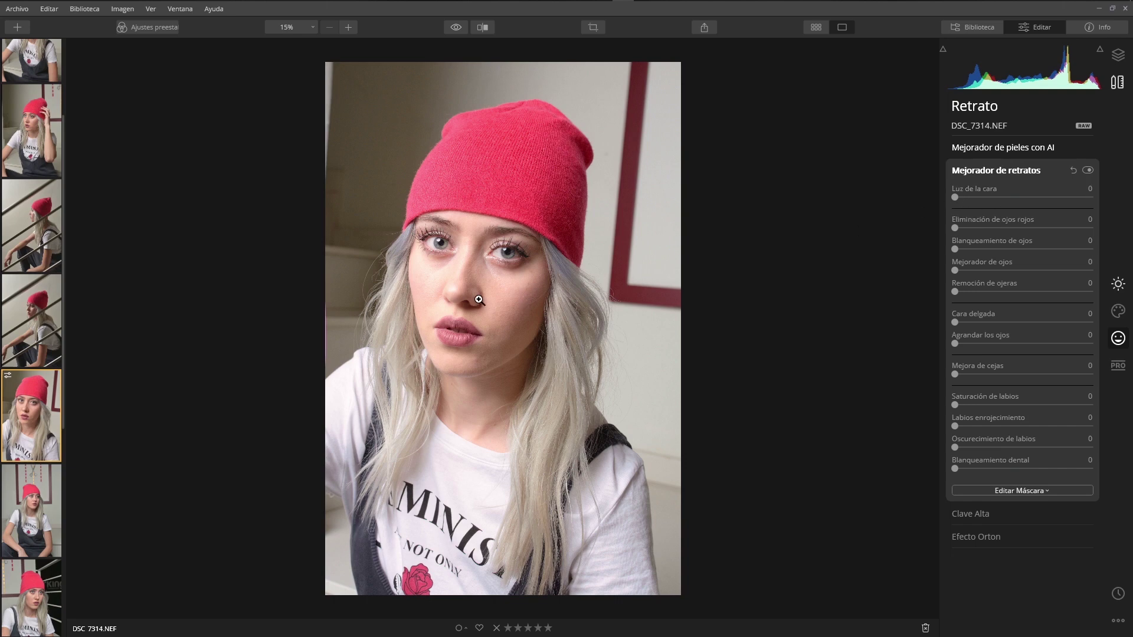
scroll(471, 298, "up", 2)
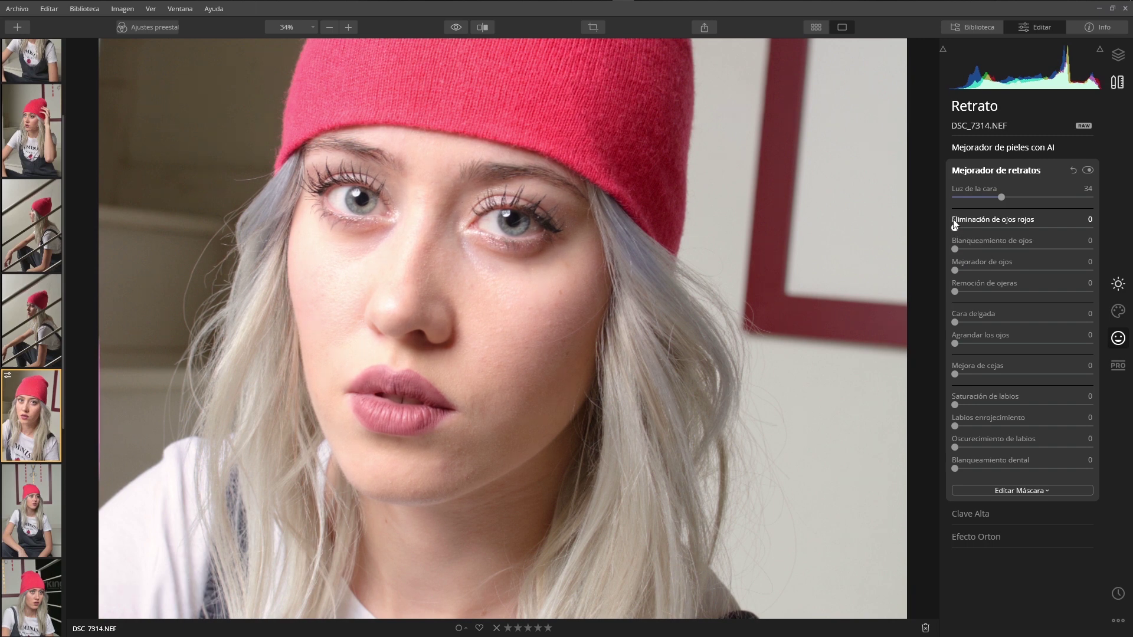
left_click_drag(955, 228, 972, 228)
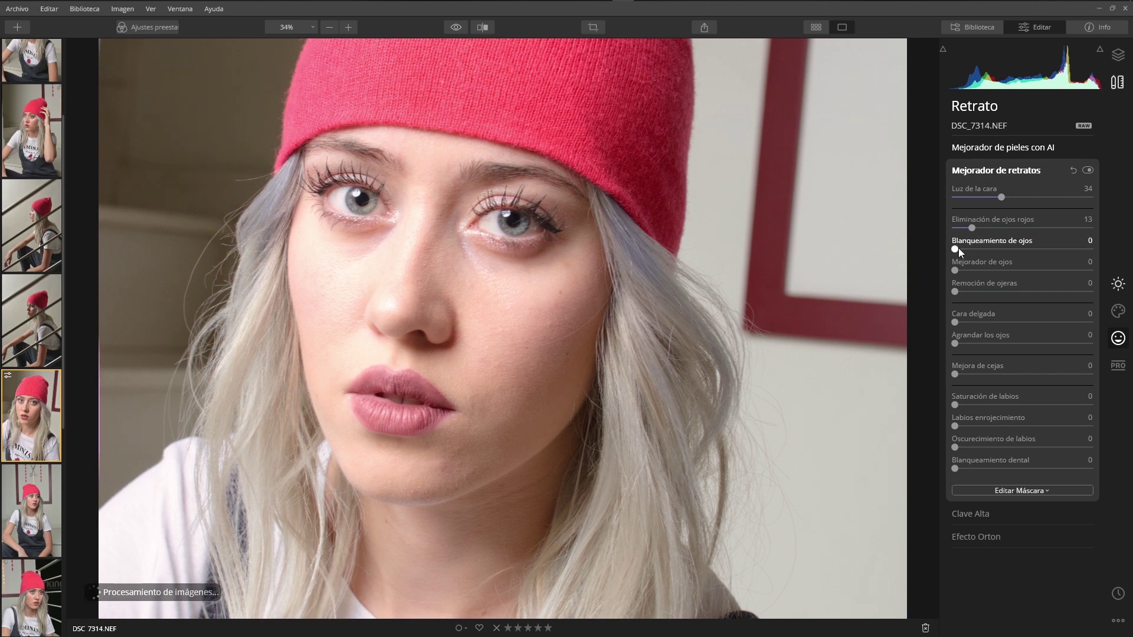
left_click_drag(960, 253, 982, 250)
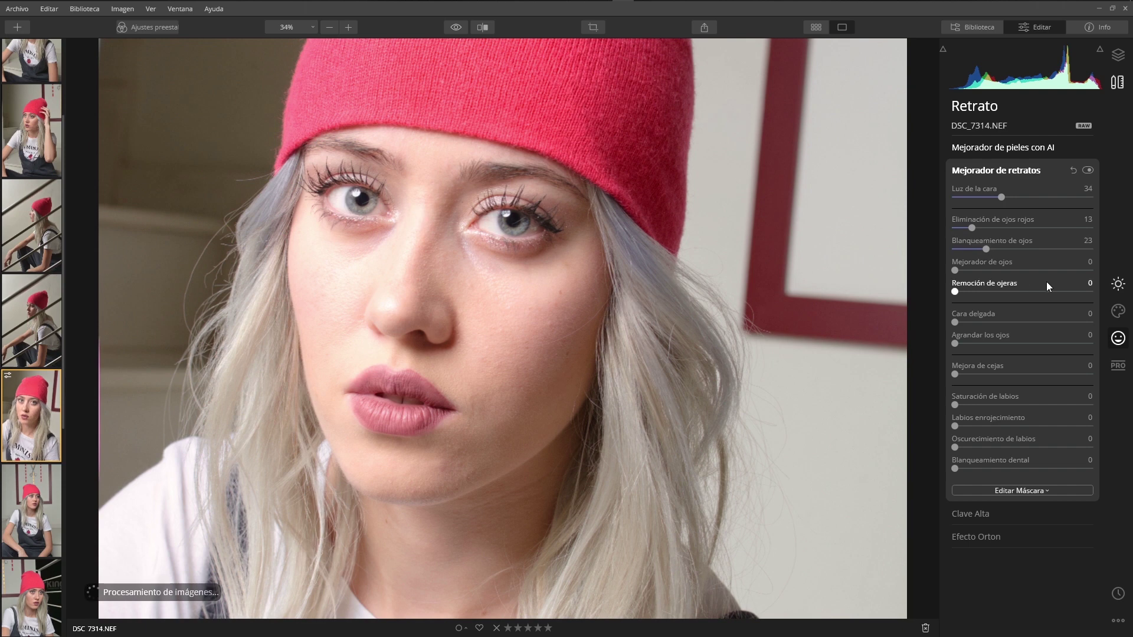
left_click_drag(985, 249, 1091, 246)
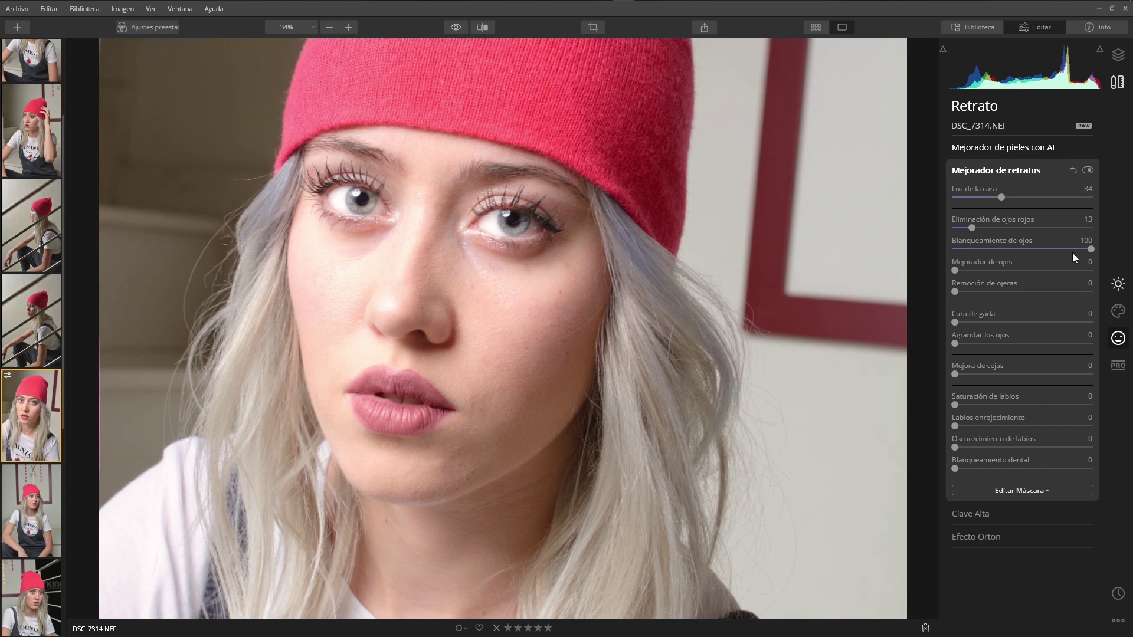
left_click(1083, 250)
- Set eye whitening 16, eye enhancer 24, dark circle removal 22 and face slimming 100
left_click_drag(1084, 249, 975, 250)
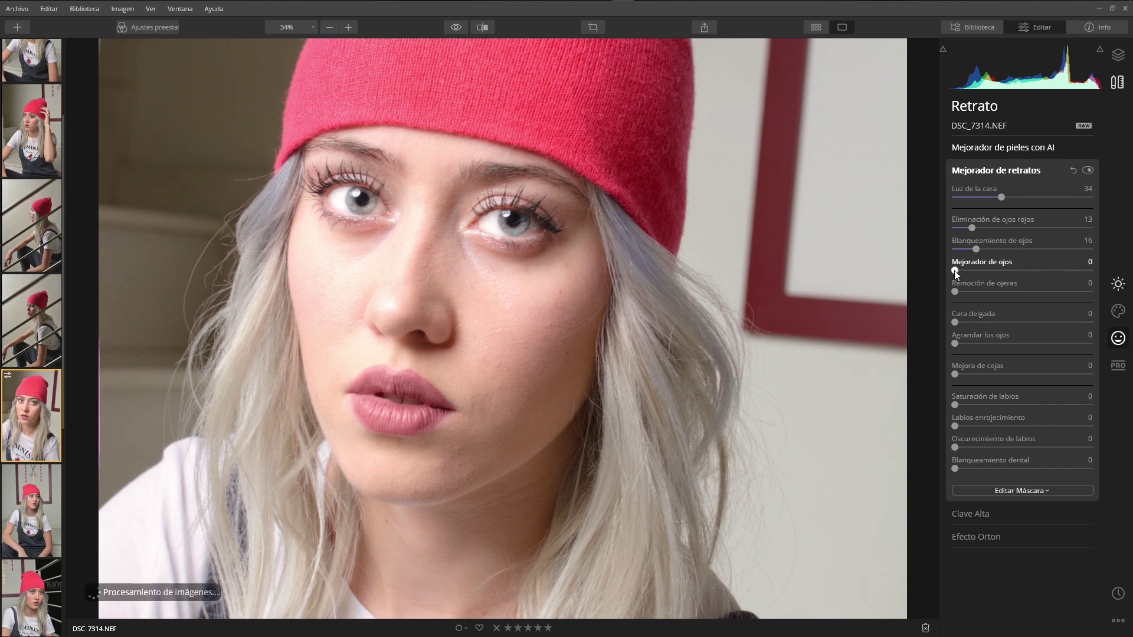
left_click_drag(954, 270, 996, 270)
left_click_drag(1092, 270, 1092, 271)
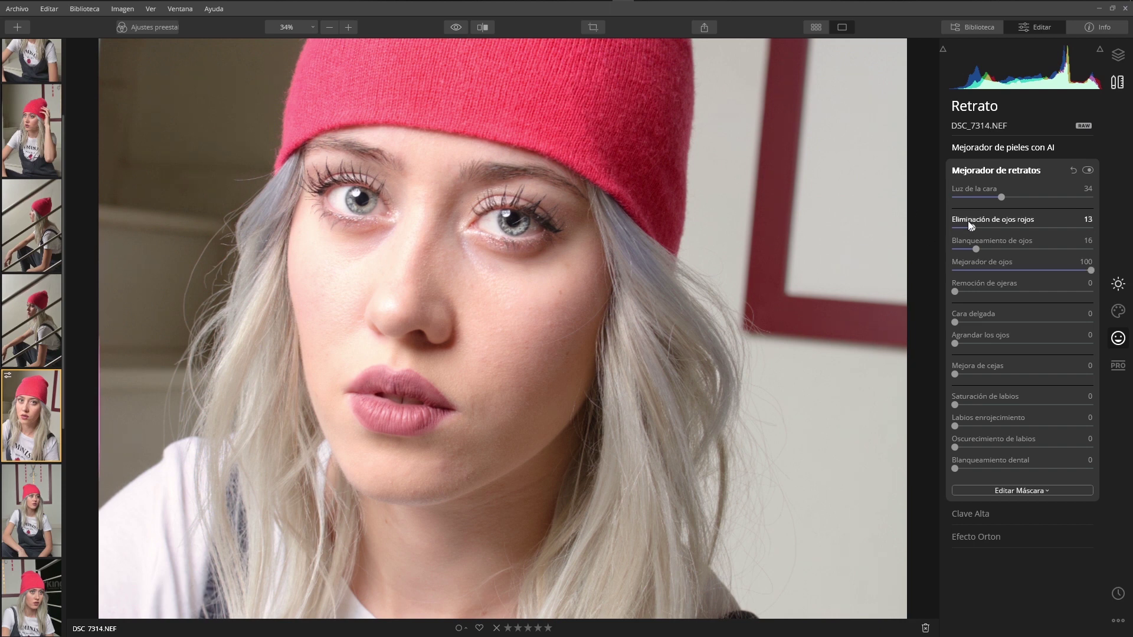
left_click_drag(1091, 271, 998, 276)
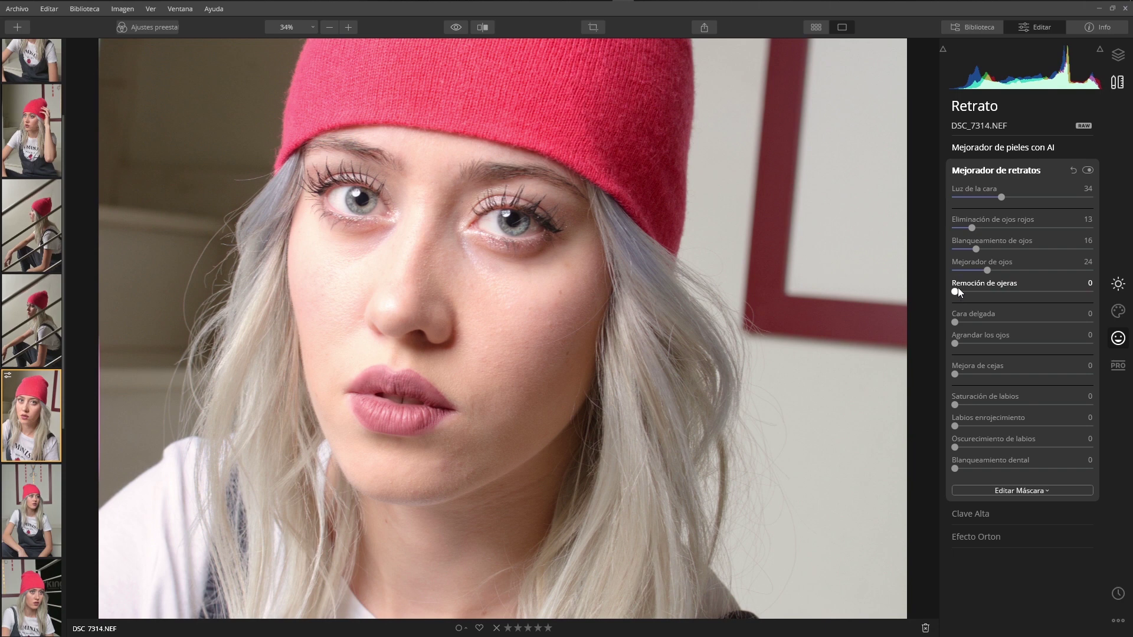
left_click_drag(955, 291, 985, 291)
left_click_drag(956, 322, 1100, 324)
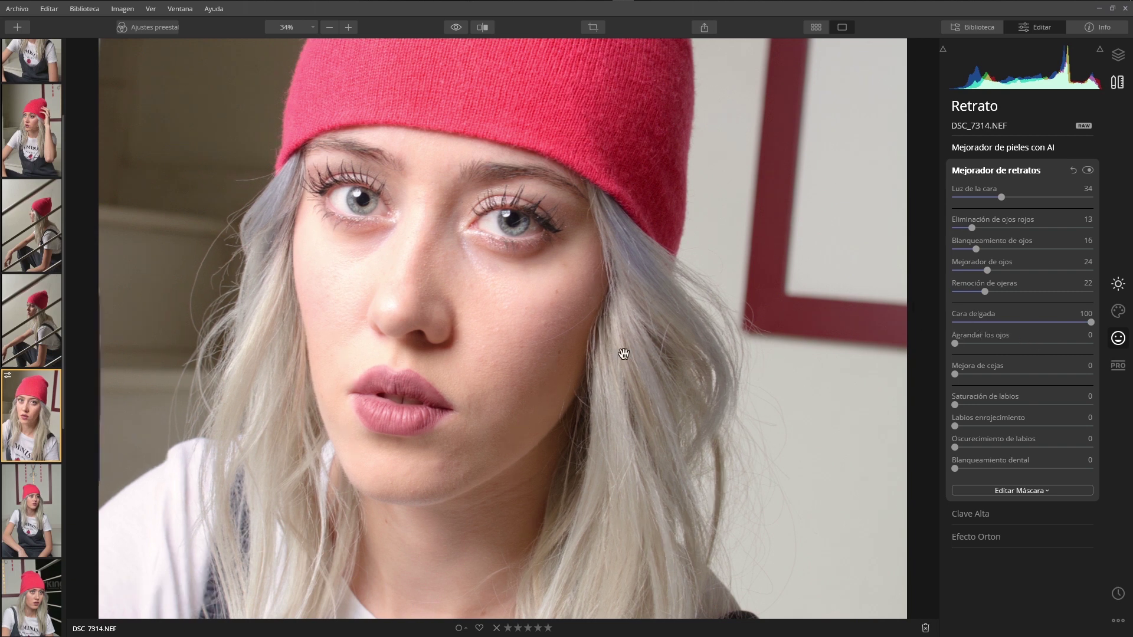
- Set face slimming 0, eye enlarging 6, eyebrows 19, lip saturation 13, lip redness 29
left_click_drag(1074, 327, 915, 337)
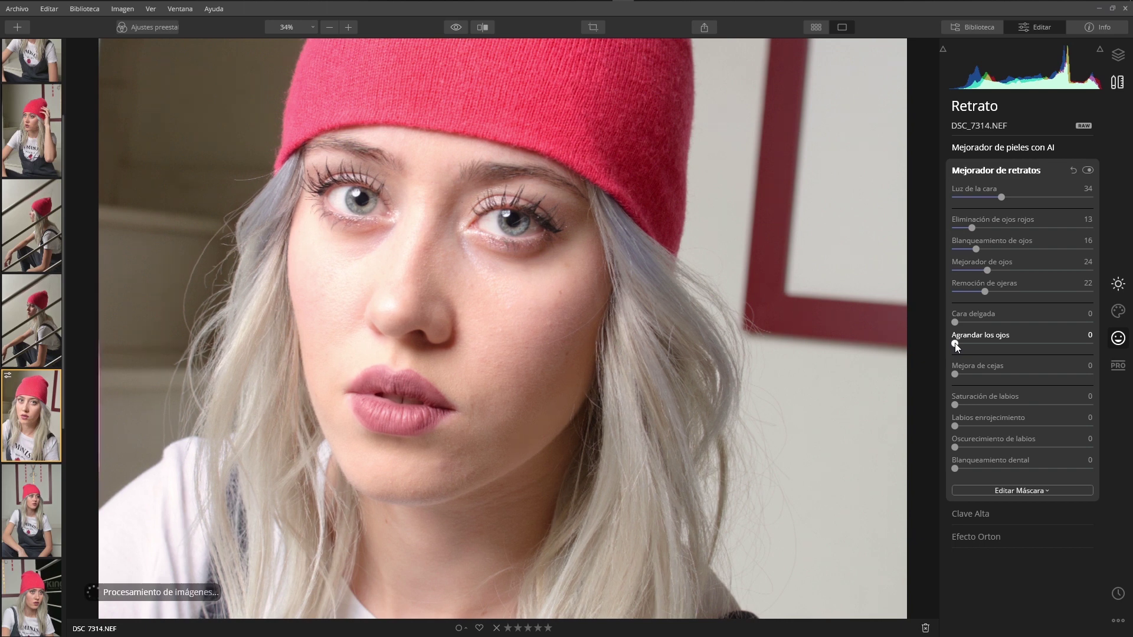
left_click_drag(957, 345, 1109, 342)
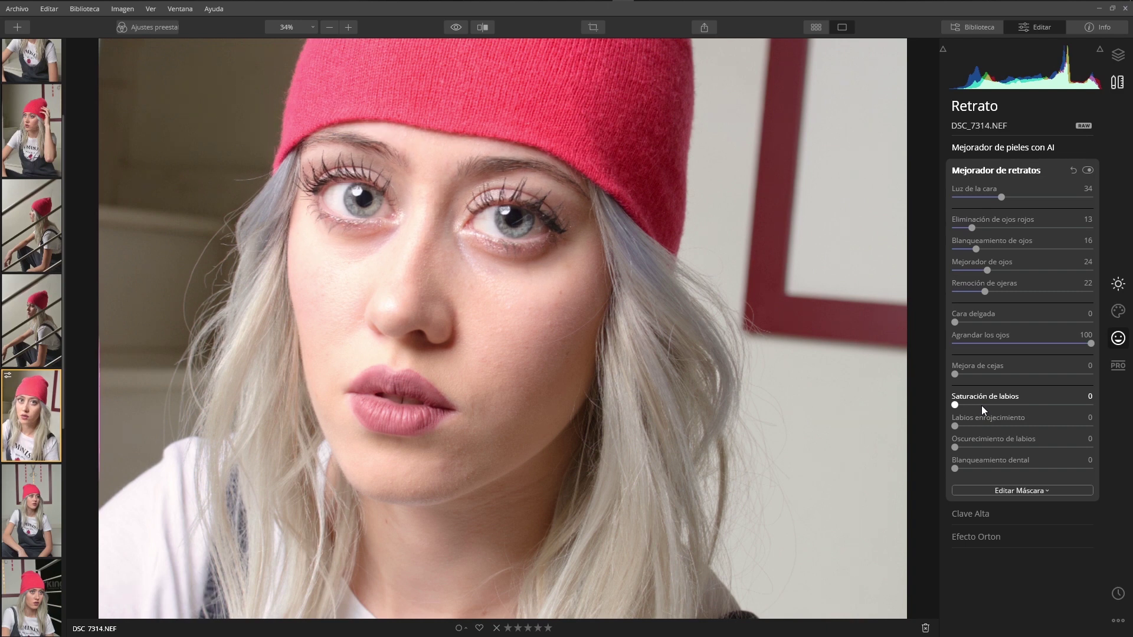
left_click_drag(1089, 345, 963, 344)
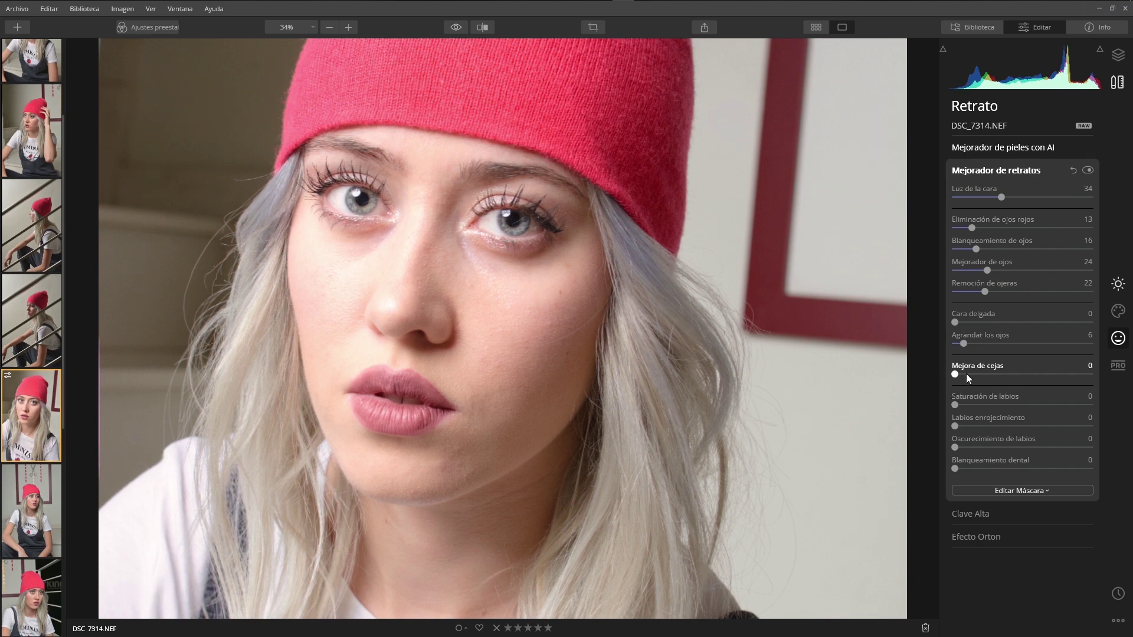
left_click_drag(955, 374, 982, 374)
left_click_drag(955, 404, 988, 405)
left_click_drag(955, 426, 977, 426)
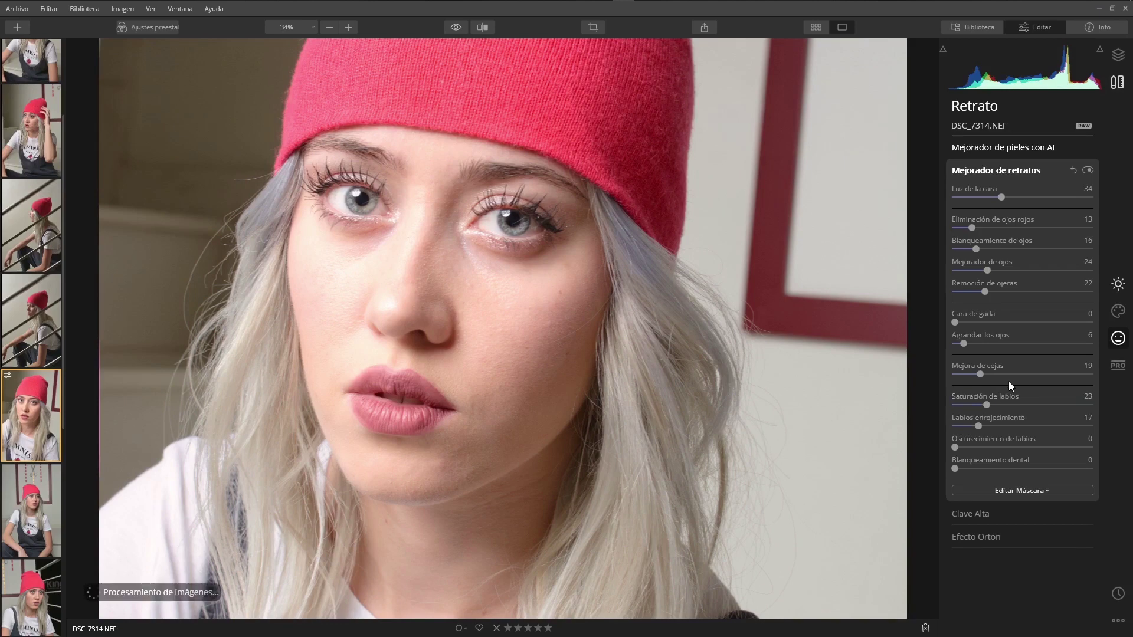
mouse_move(986, 405)
left_mouse_down()
mouse_move(1001, 405)
mouse_move(973, 406)
mouse_move(994, 425)
left_mouse_up()
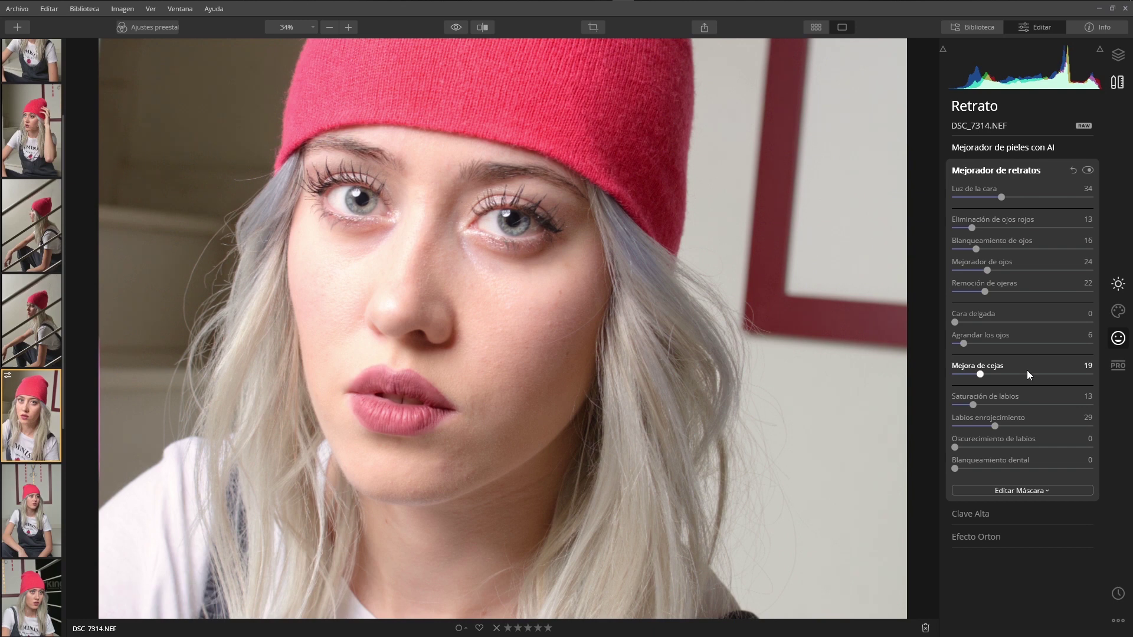
- Set lip darkening 12 and teeth whitening 15, toggling before/after to compare
left_click_drag(954, 447, 971, 447)
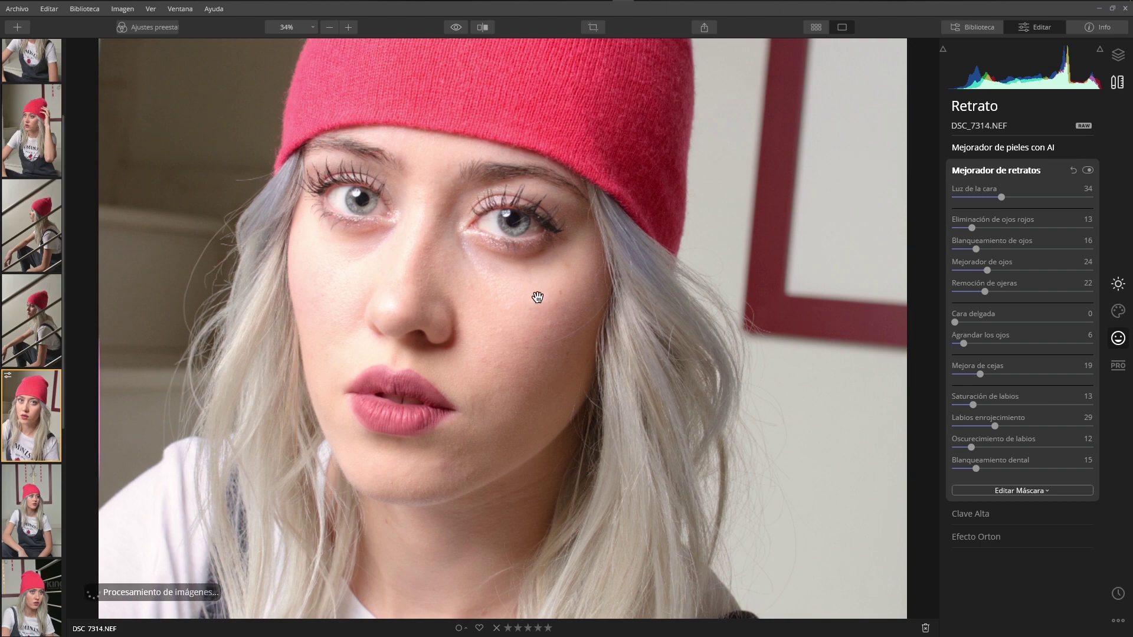
left_click(456, 27)
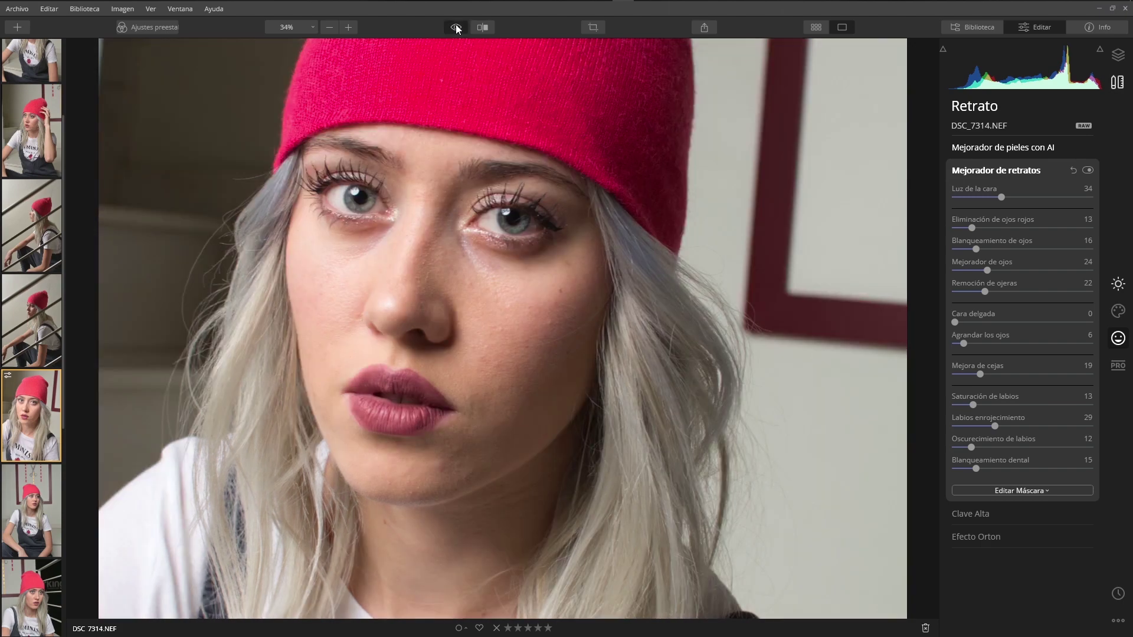
left_click(456, 28)
left_click(456, 27)
left_click(457, 28)
left_click(459, 29)
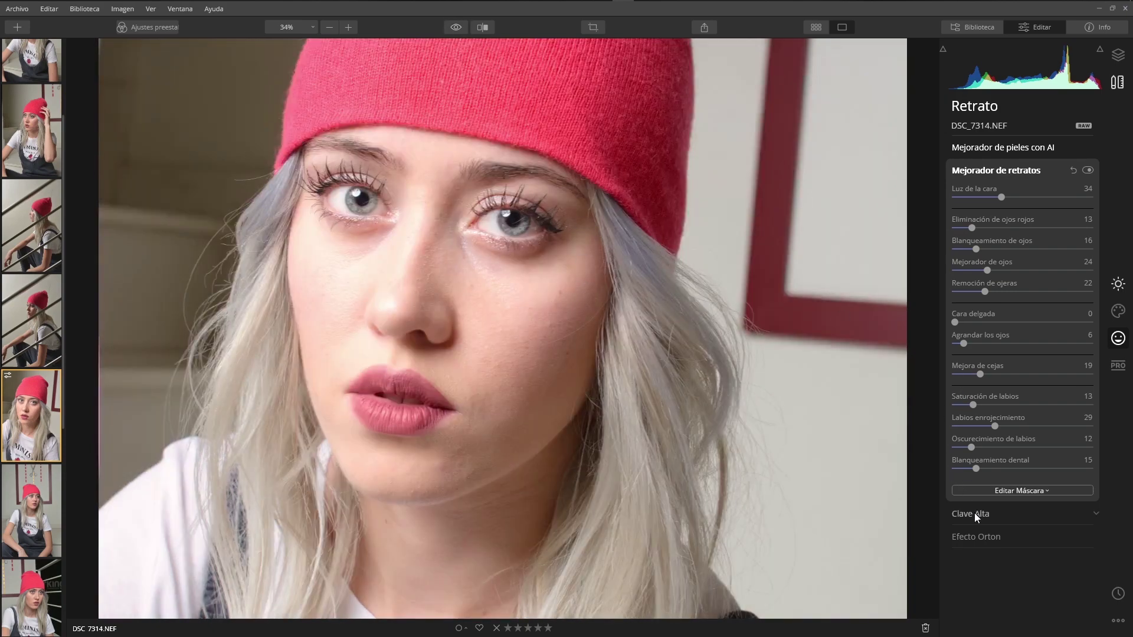
left_click(974, 513)
left_click(978, 193)
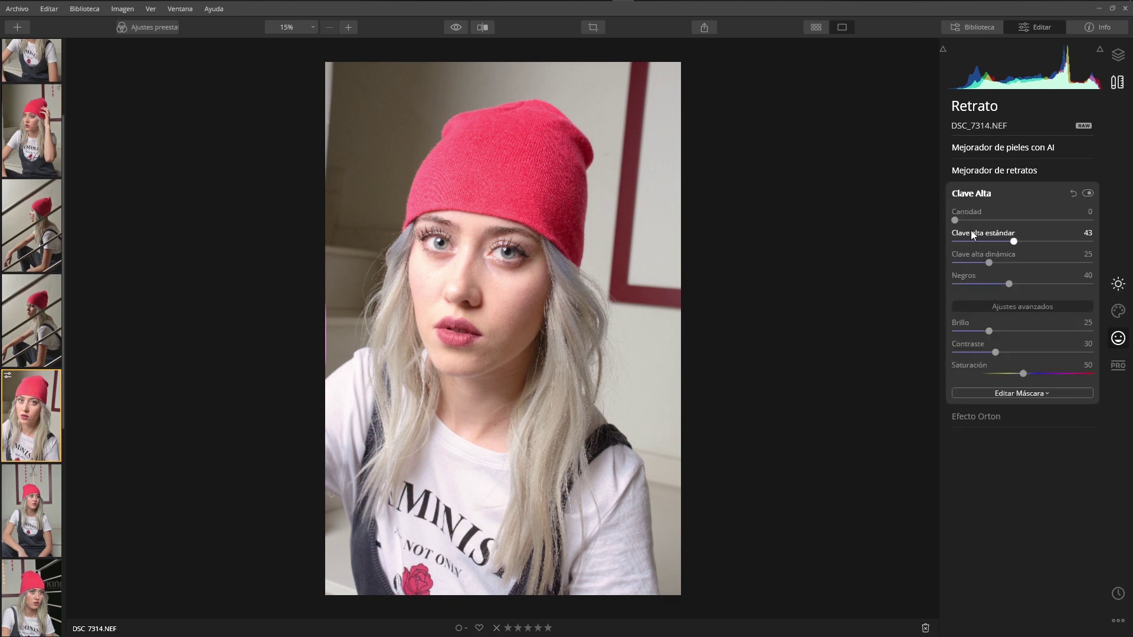
mouse_move(955, 220)
left_mouse_down()
mouse_move(1057, 221)
mouse_move(954, 220)
left_mouse_up()
mouse_move(1014, 242)
left_mouse_down()
mouse_move(1054, 241)
mouse_move(970, 242)
mouse_move(1010, 243)
mouse_move(1000, 262)
left_mouse_up()
left_click_drag(1005, 285, 1020, 285)
left_click(1067, 197)
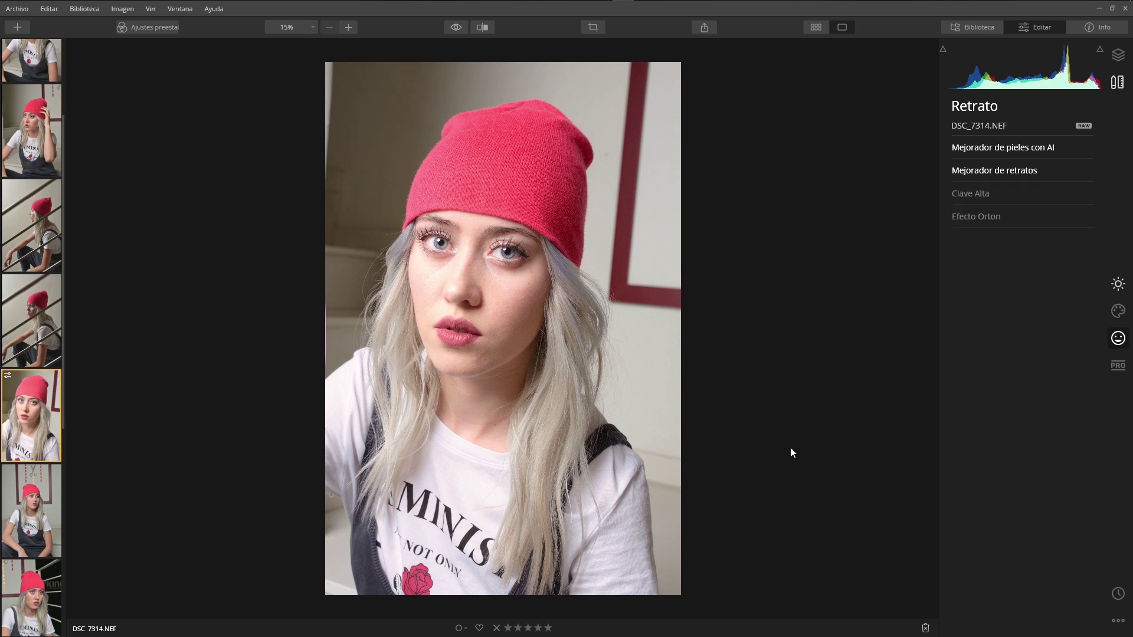
left_click(977, 217)
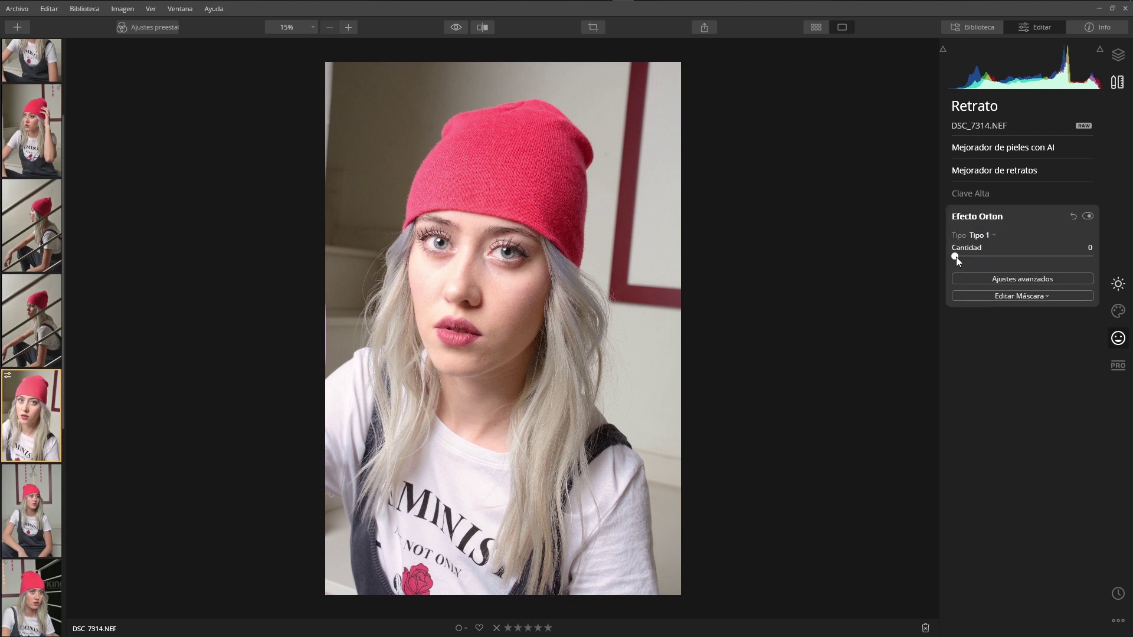
left_click_drag(955, 257, 1057, 264)
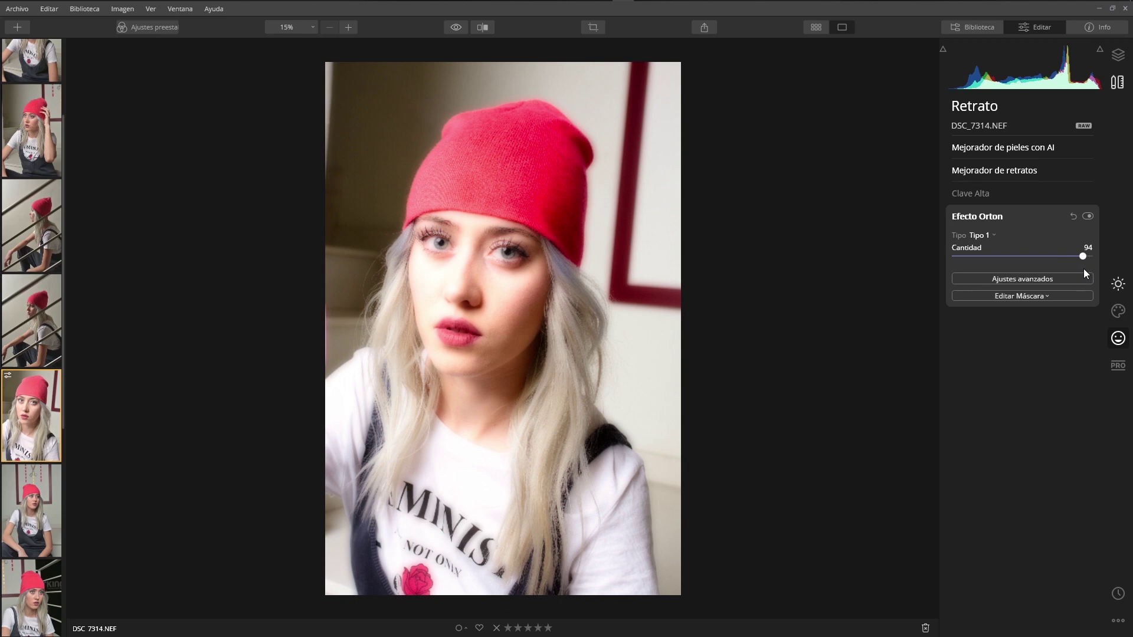
mouse_move(1065, 256)
left_mouse_down()
mouse_move(950, 262)
mouse_move(971, 257)
left_mouse_up()
left_click(1009, 277)
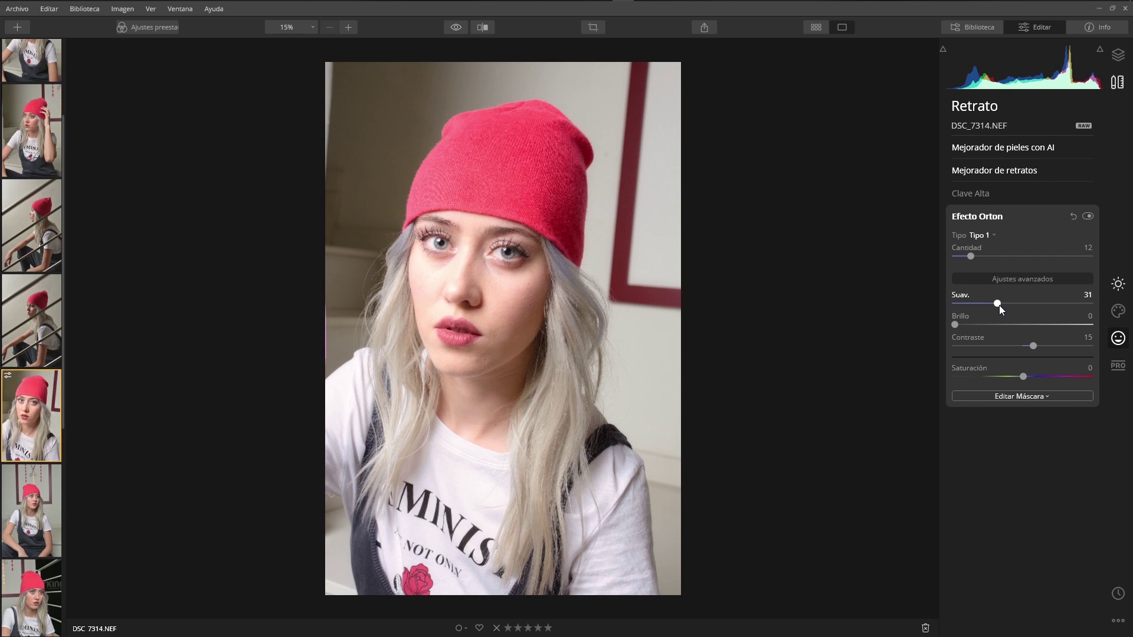
left_click_drag(993, 302, 991, 305)
left_click_drag(1033, 347, 1004, 348)
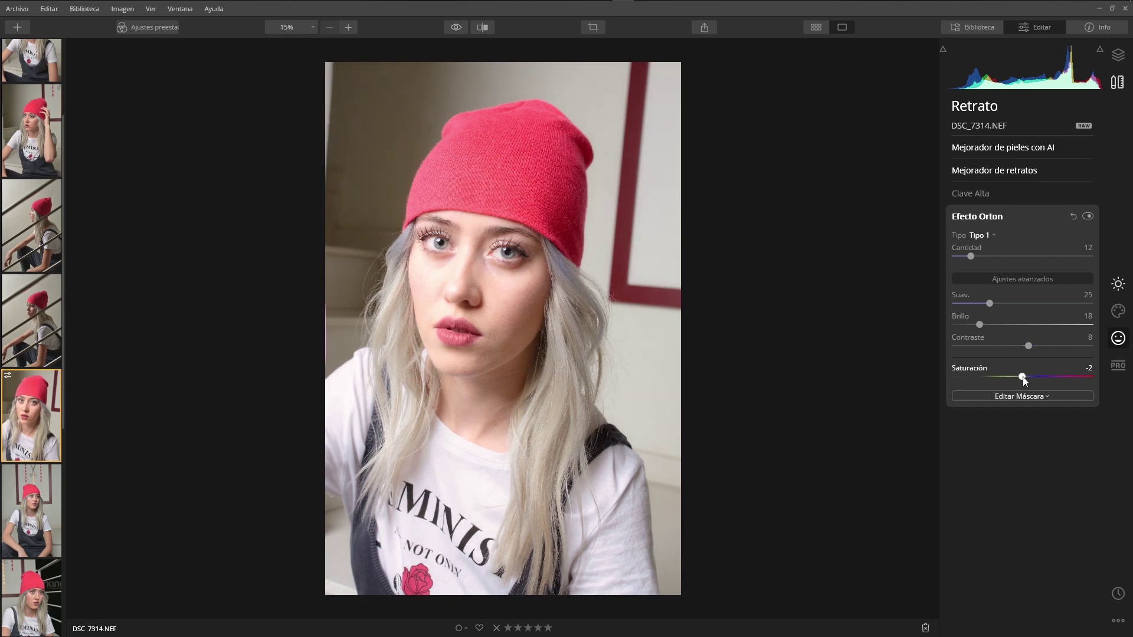
left_click_drag(1022, 376, 1026, 375)
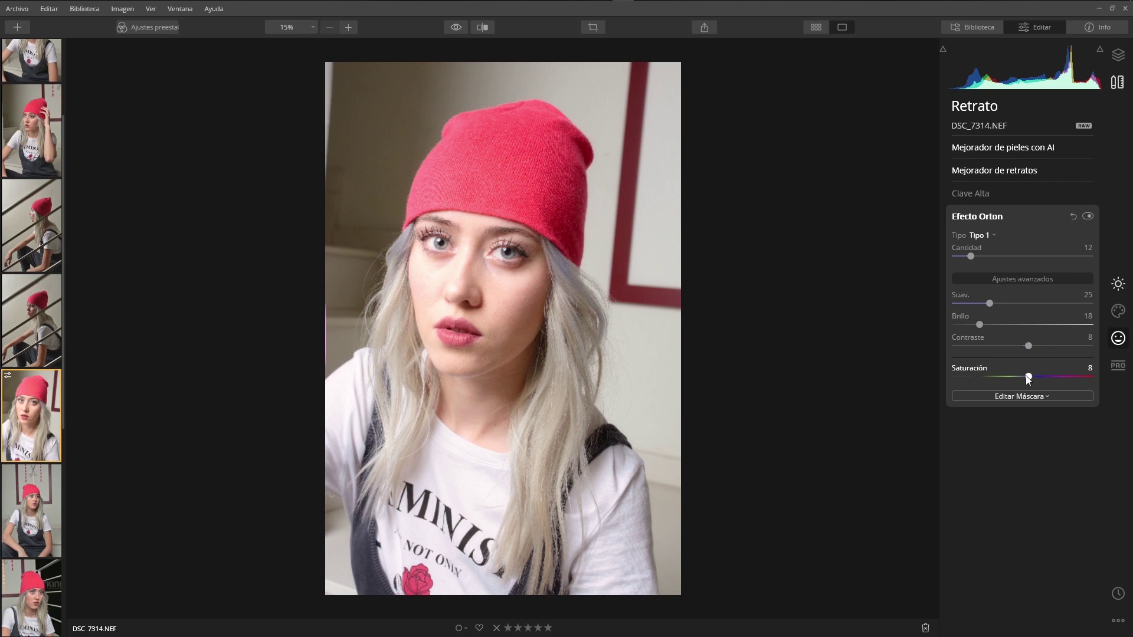
left_click(1087, 216)
left_click(978, 216)
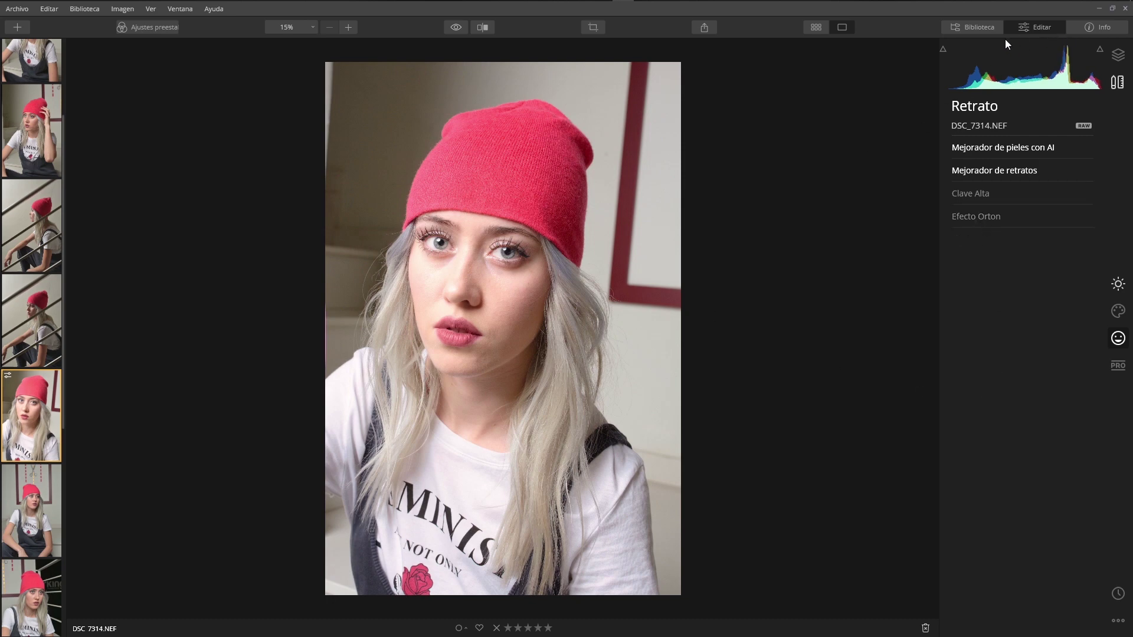
- Apply a 16:9 crop, shifting the photo so her face and beanie fill the frame
left_click(1117, 82)
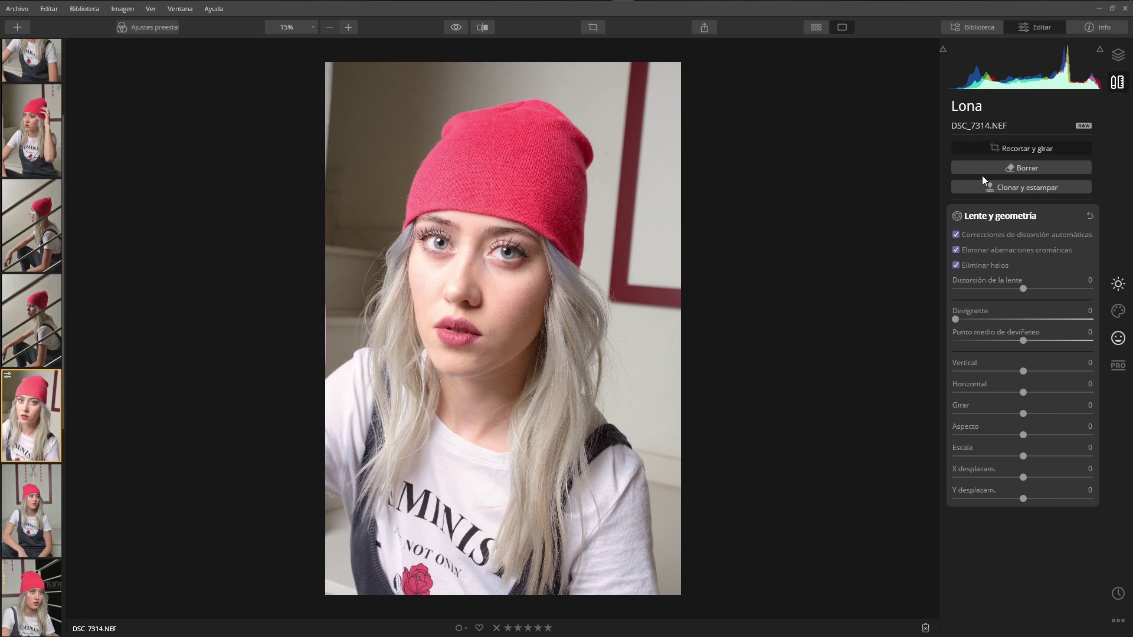
key("c")
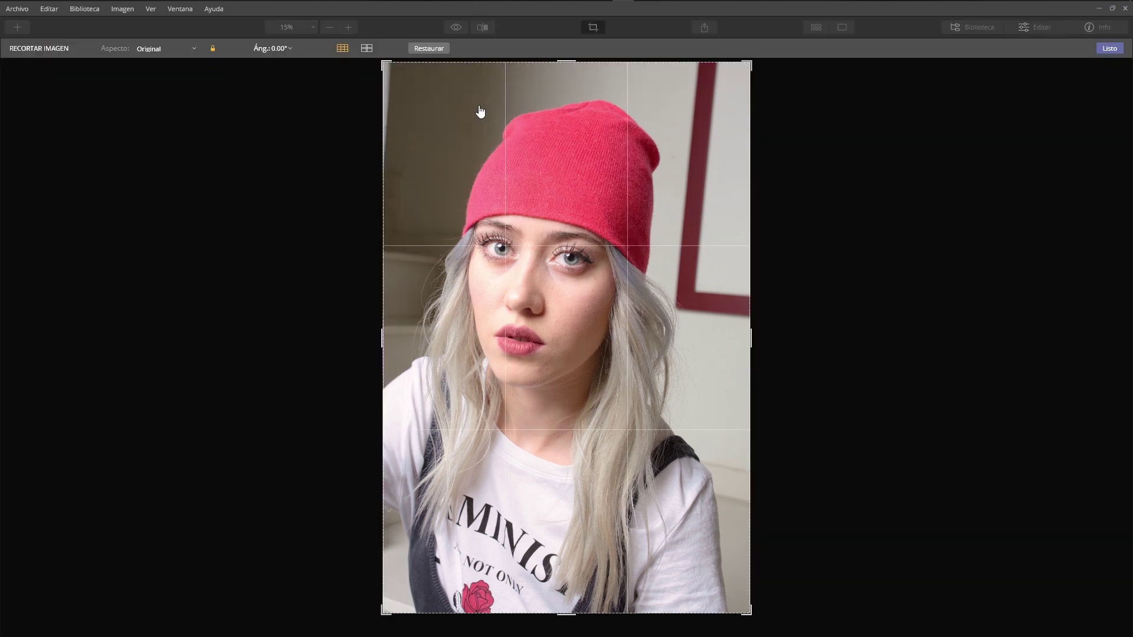
left_click(142, 51)
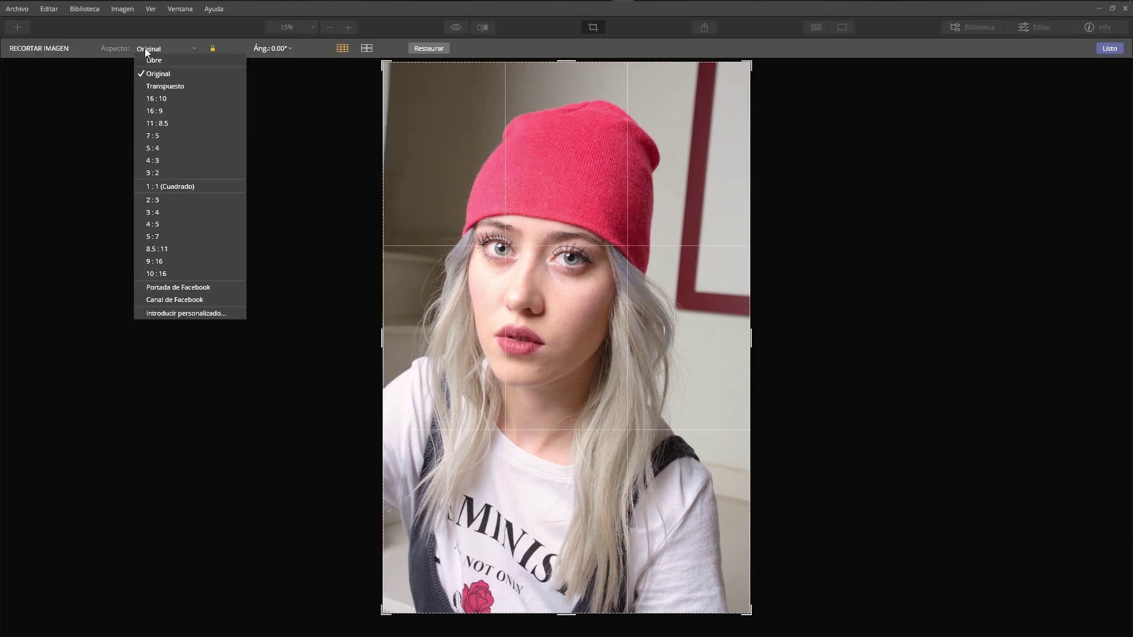
left_click(164, 100)
mouse_move(616, 304)
left_mouse_down()
mouse_move(630, 390)
mouse_move(641, 370)
left_mouse_up()
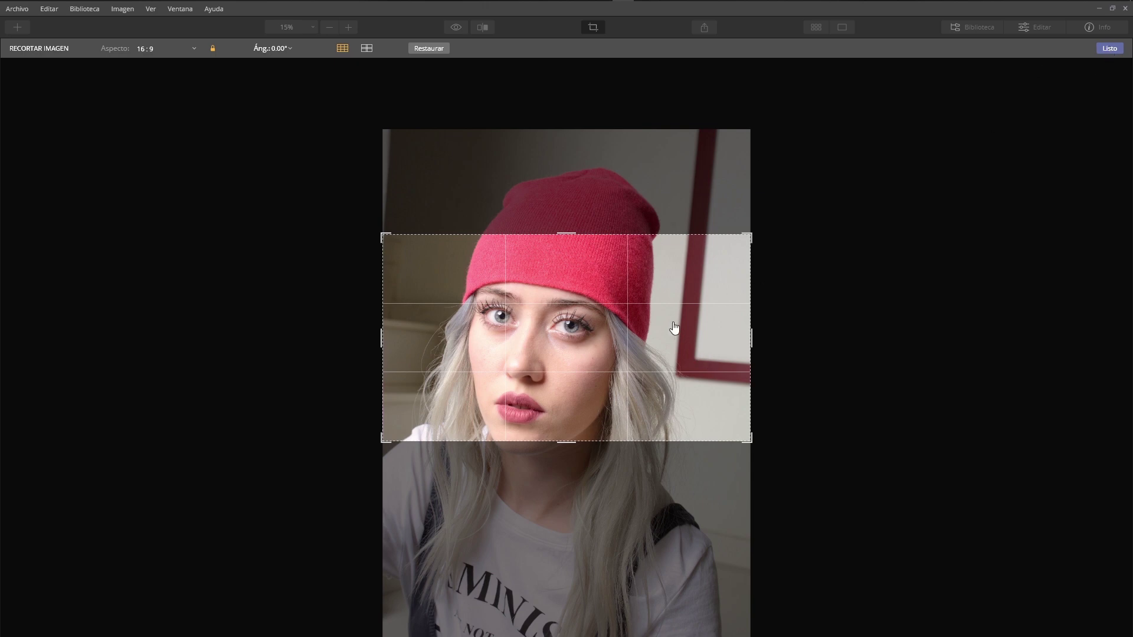
left_click_drag(674, 328, 693, 309)
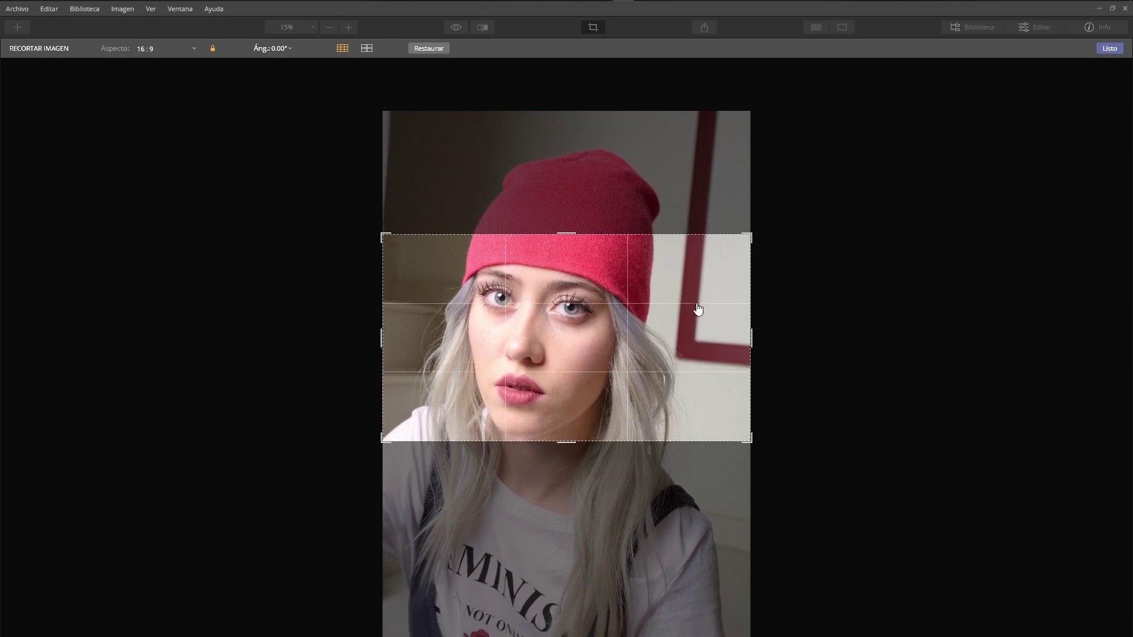
left_click(1109, 48)
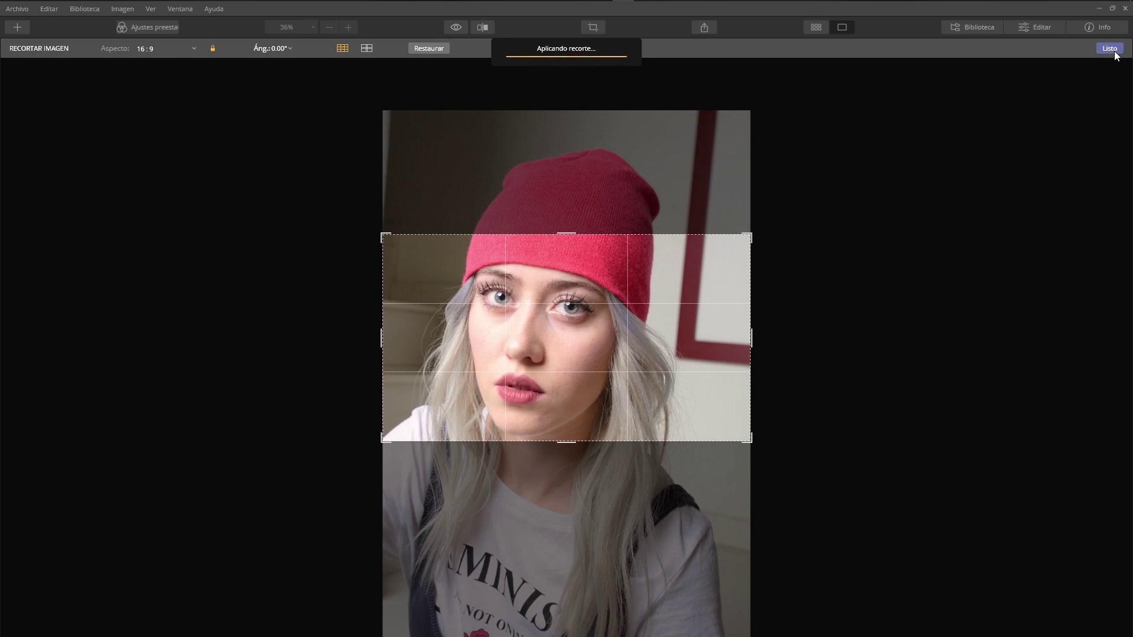